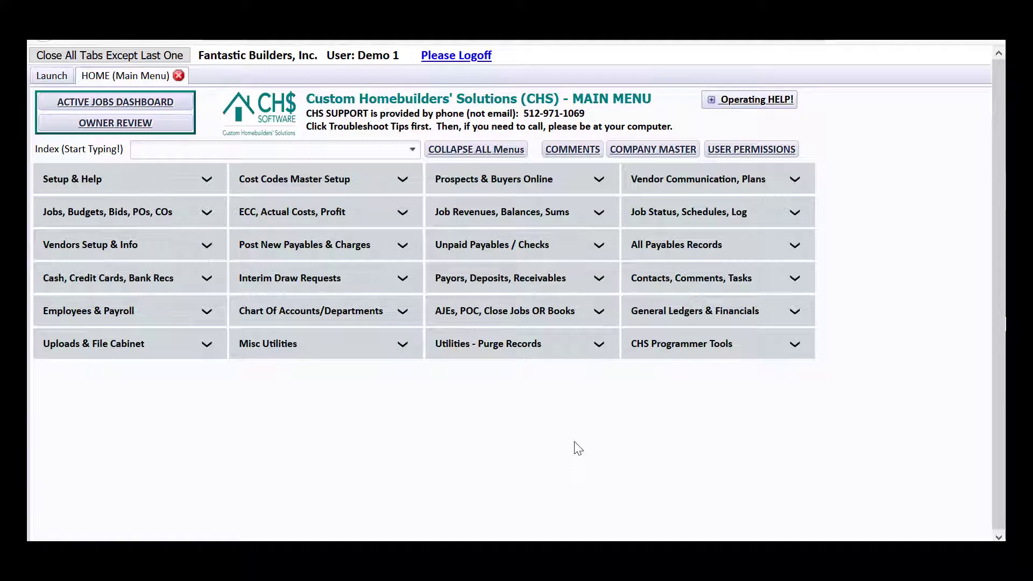
Look up the help tutorials for posting prior period payables through the CHS setup steps
click(56, 180)
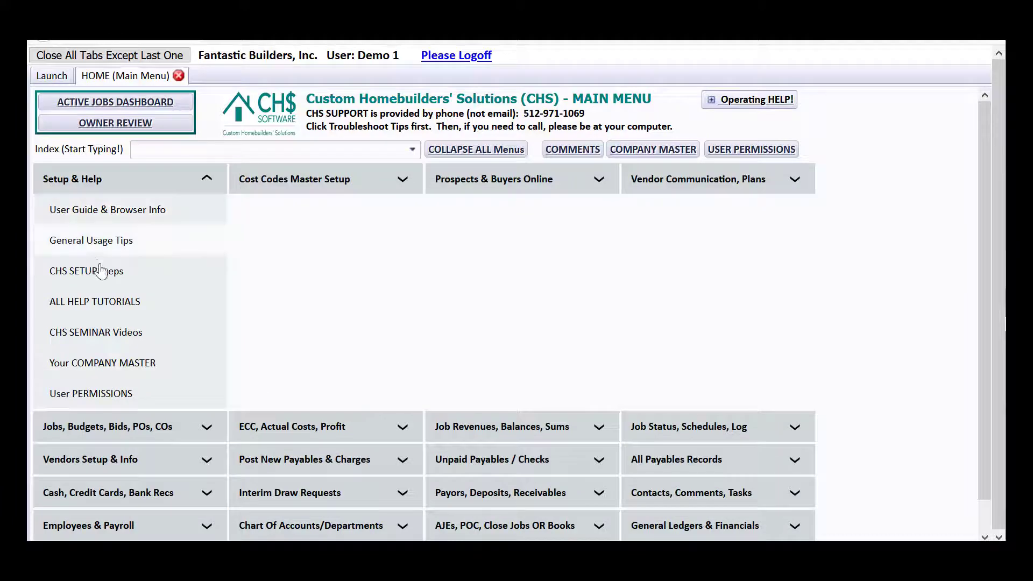
click(106, 274)
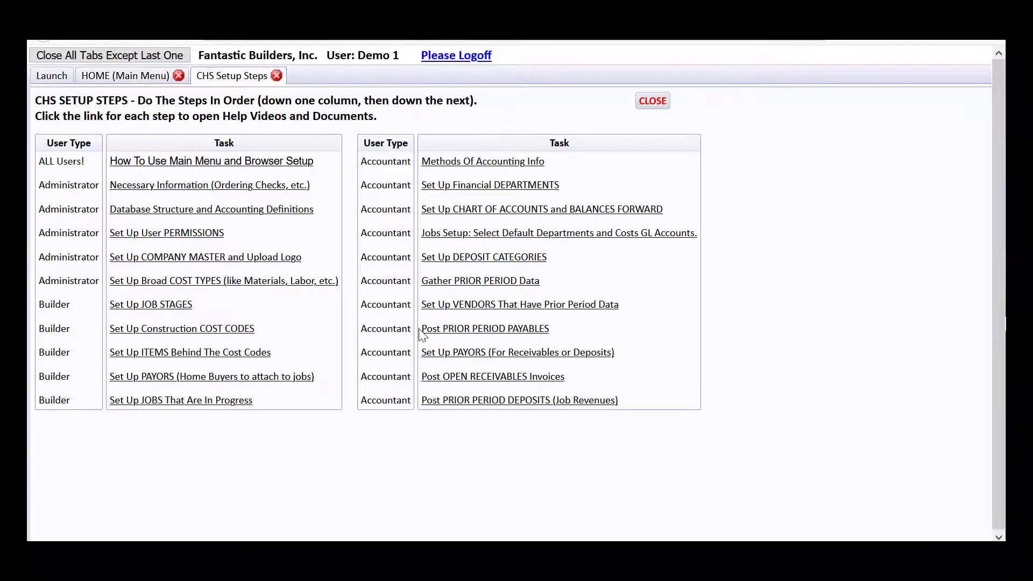
click(459, 329)
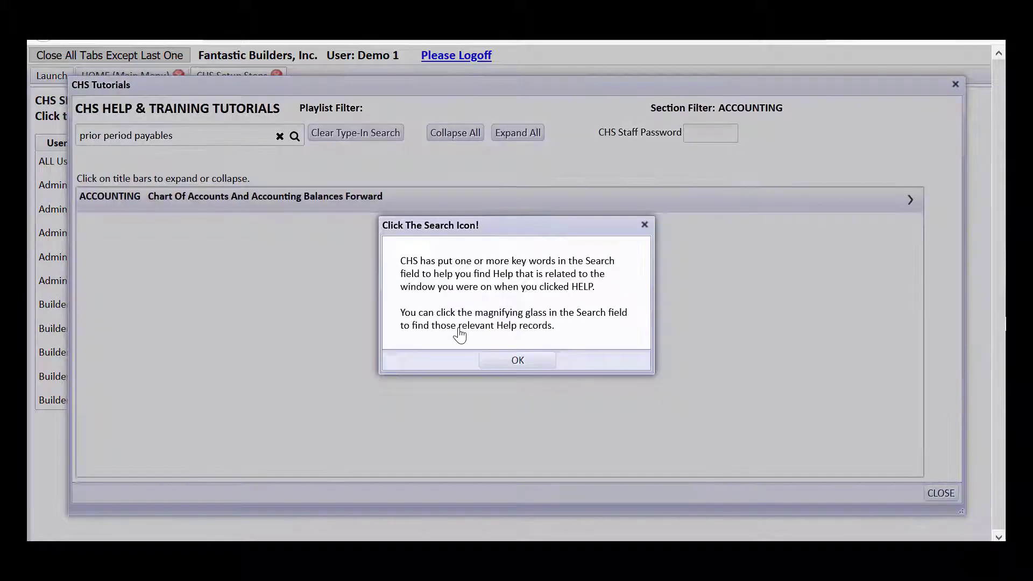
click(517, 360)
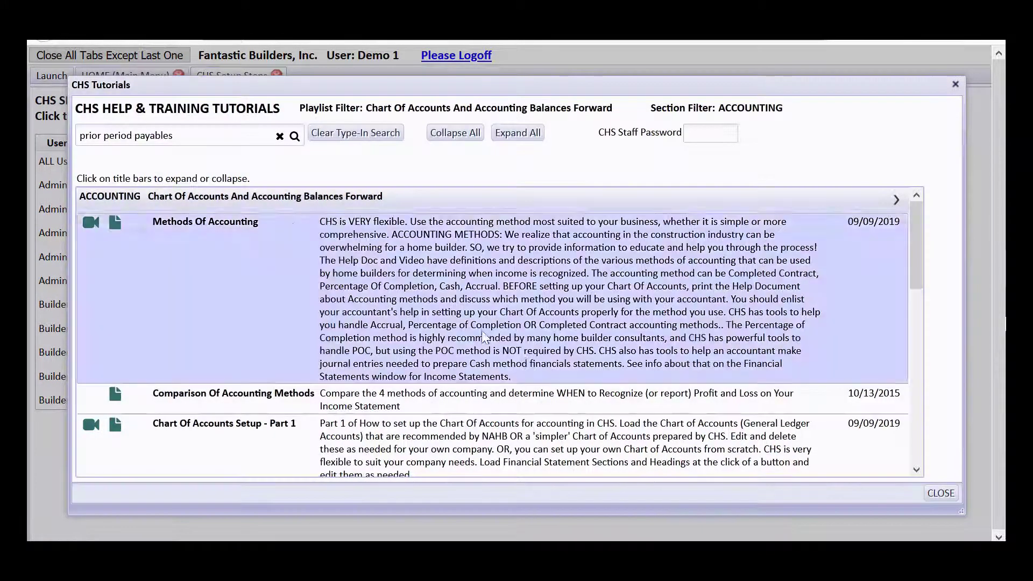
click(295, 136)
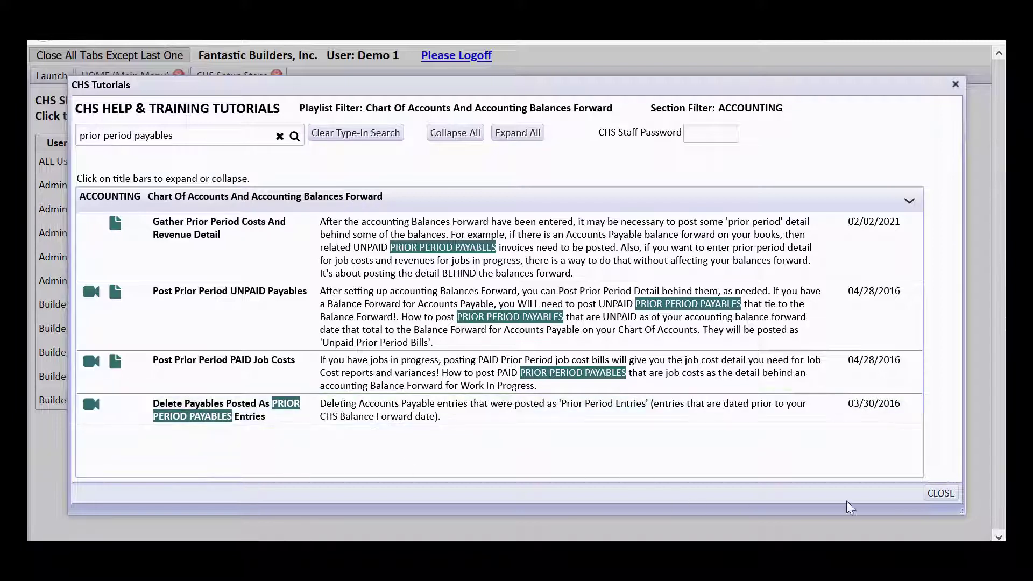
click(939, 494)
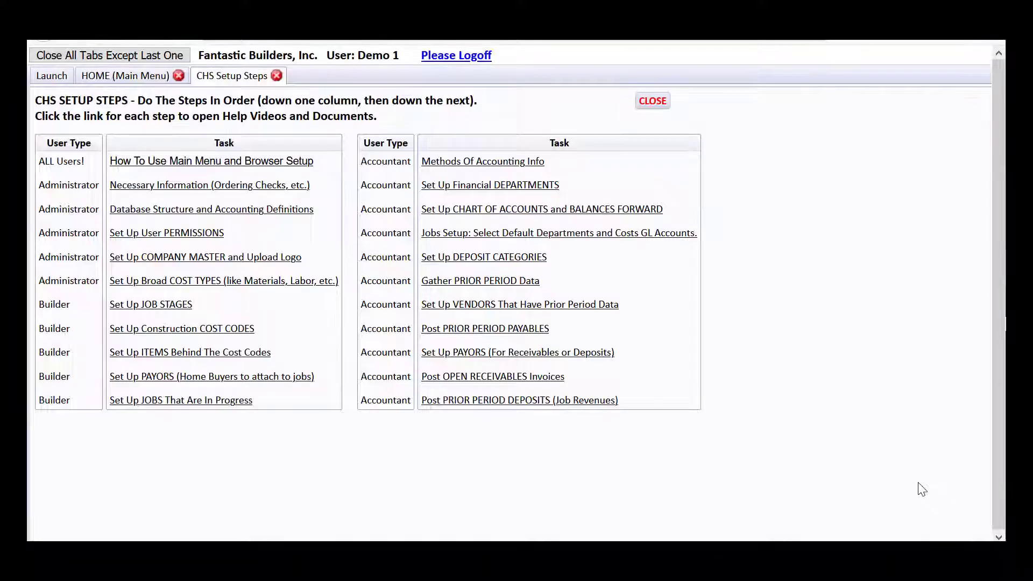
click(667, 101)
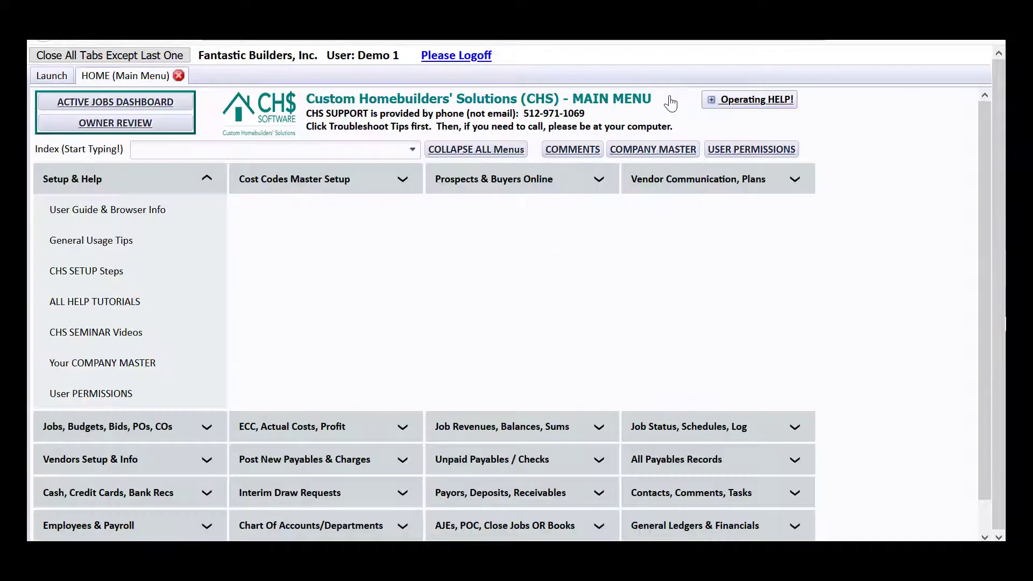
click(153, 183)
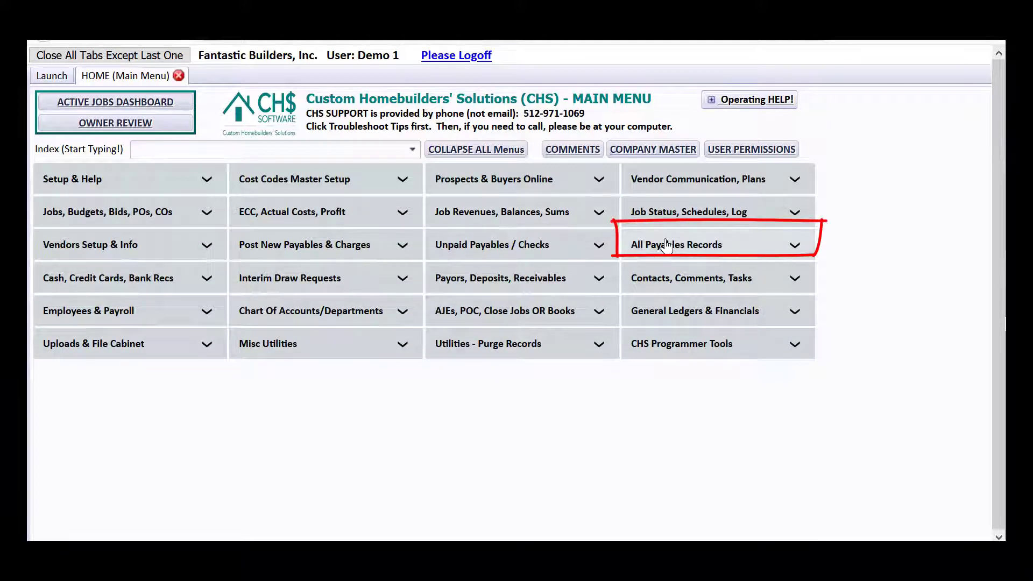
Open All Payables Transactions/Vendor Ledgers and browse its help tutorials on deleting and reversing payables records
click(667, 245)
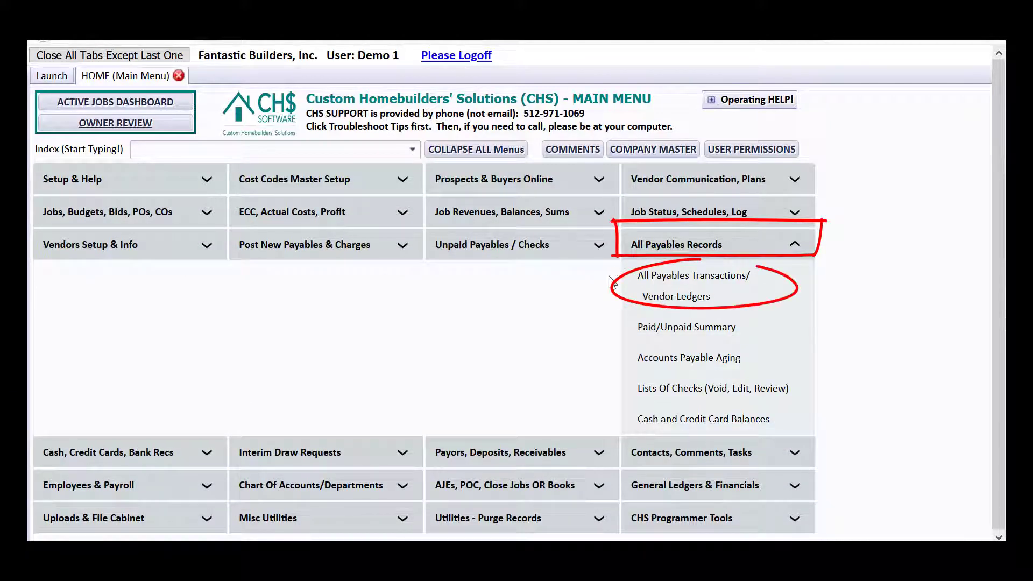
click(659, 291)
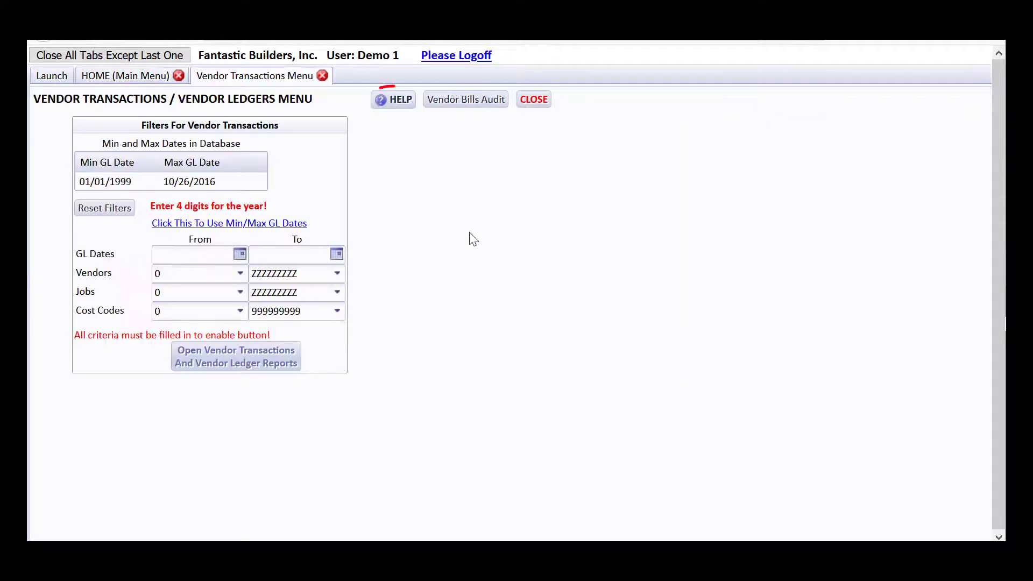
click(392, 108)
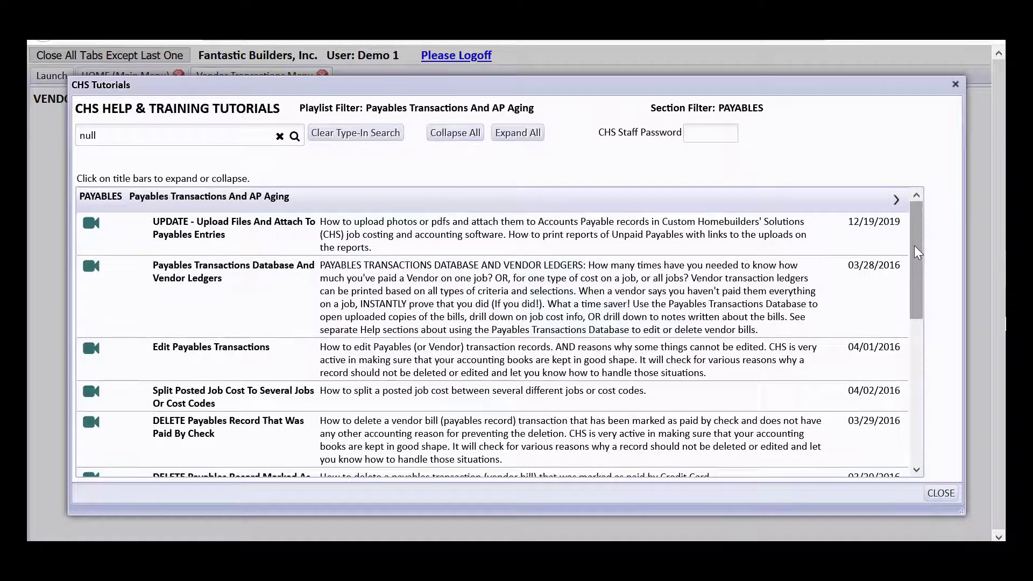
drag(917, 252, 918, 350)
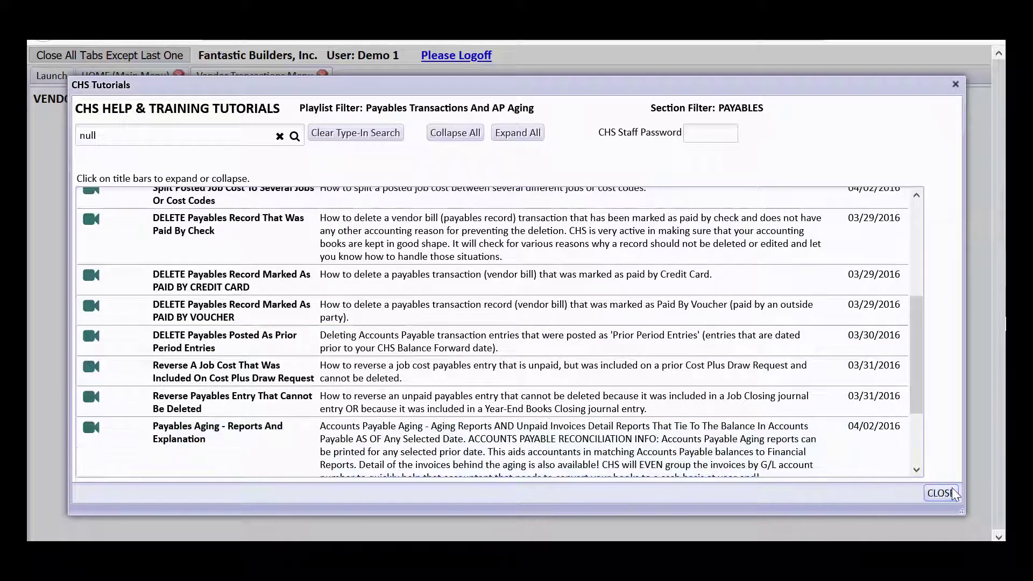
click(936, 493)
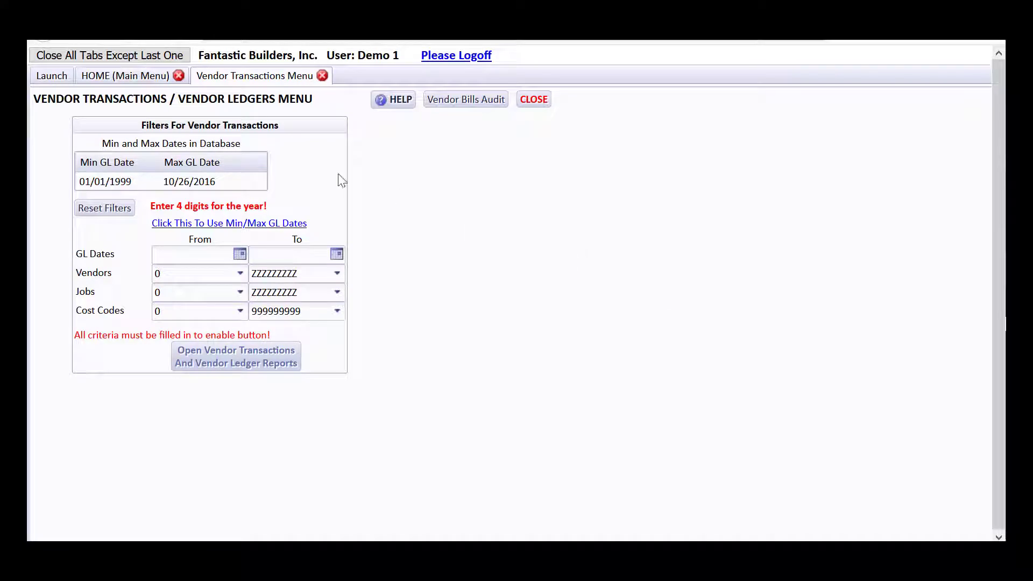
Set the GL date filter to the database's minimum and maximum dates and open the vendor transactions and ledger reports
click(148, 79)
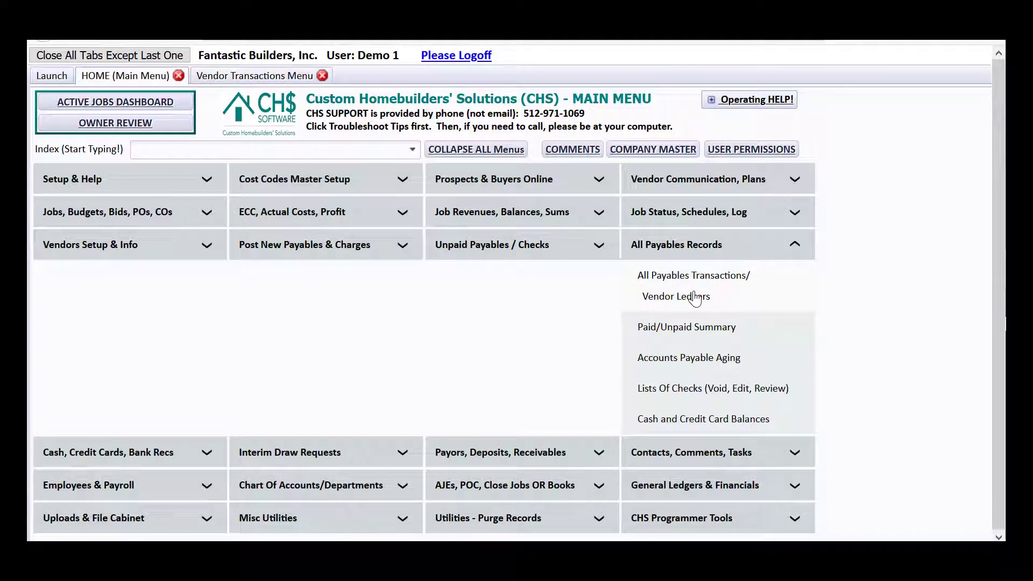
click(261, 80)
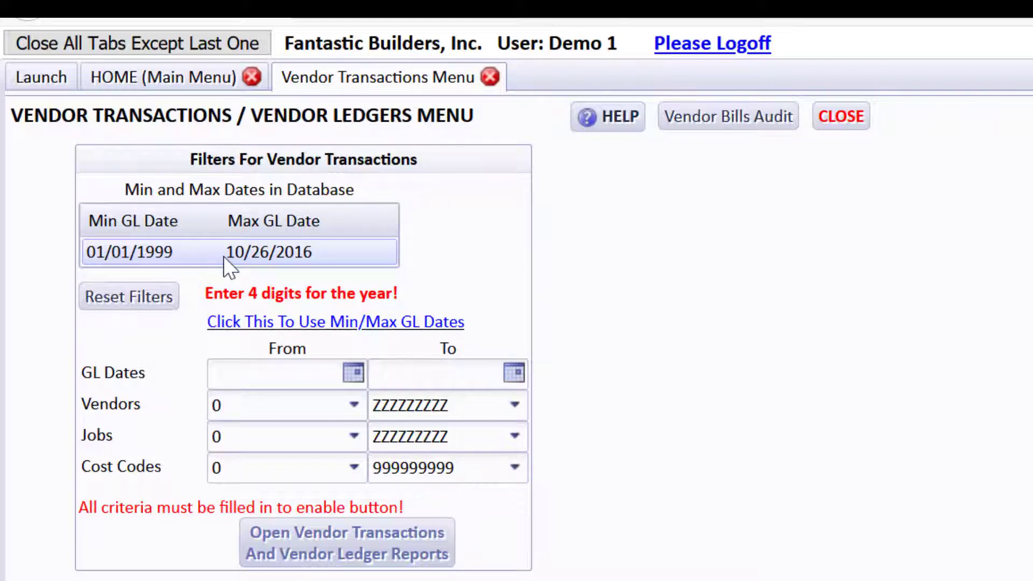
click(305, 323)
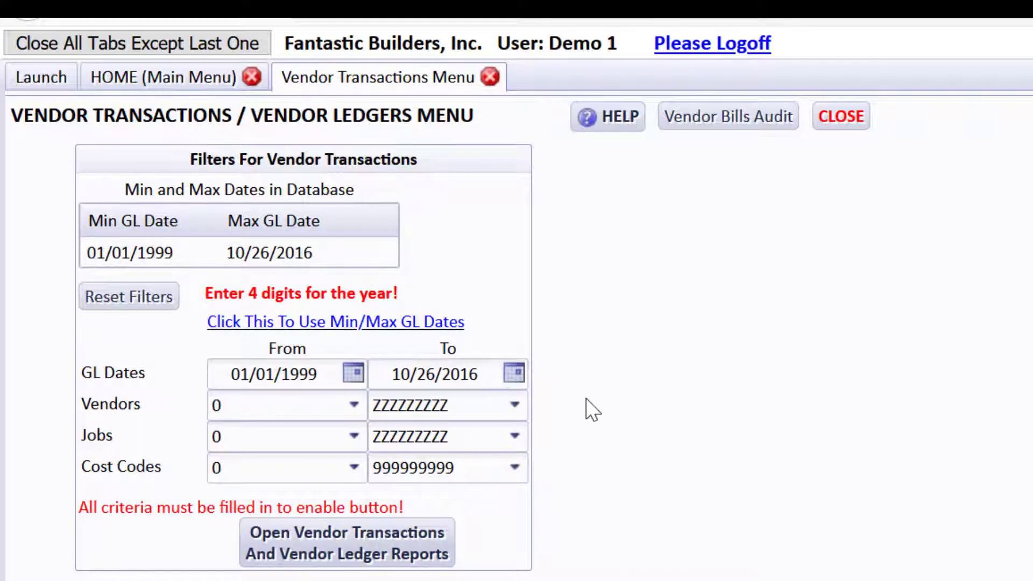
click(408, 556)
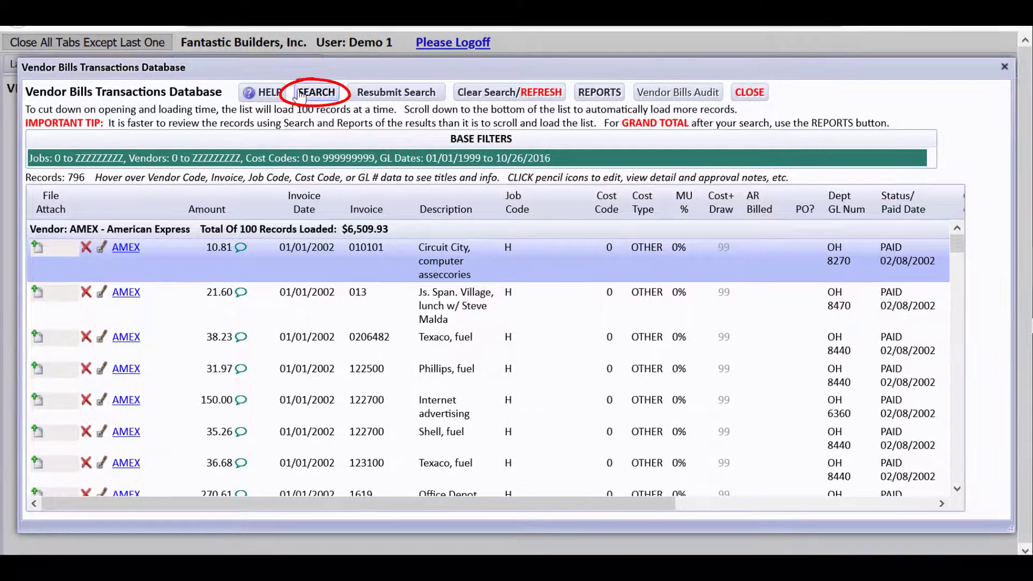
Search the vendor bills transactions for Prior Period Entry records
click(316, 92)
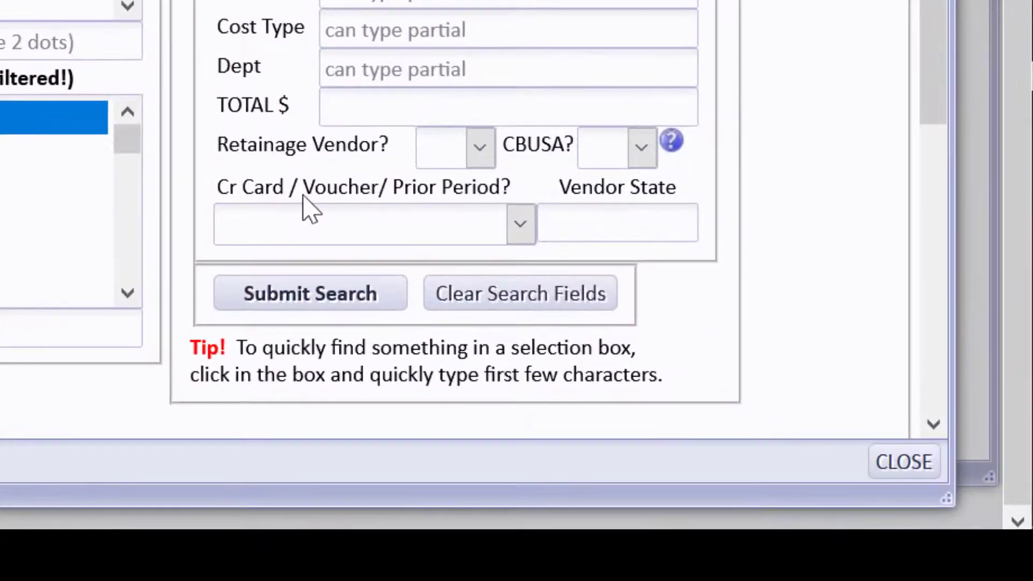
click(520, 224)
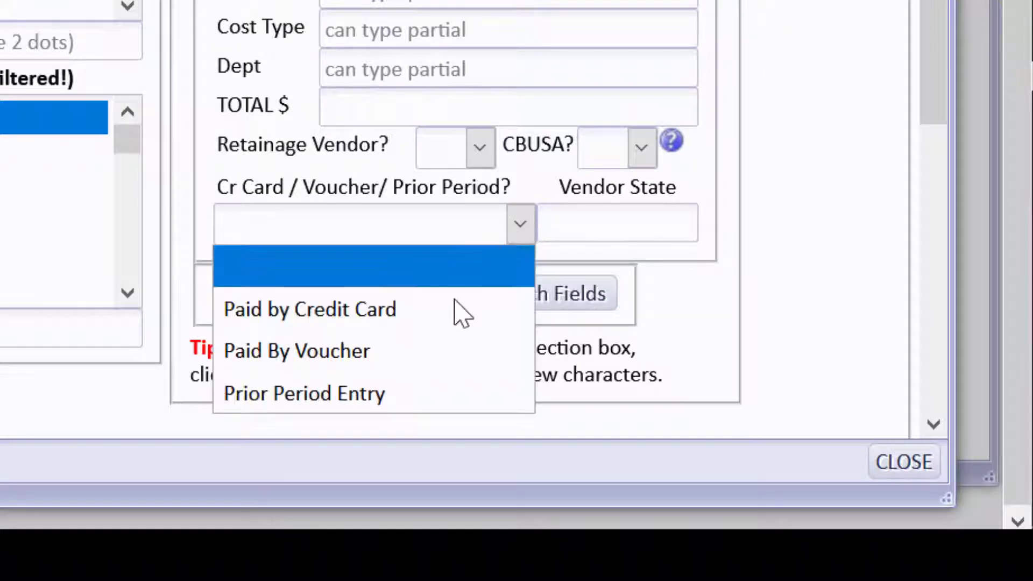
click(408, 399)
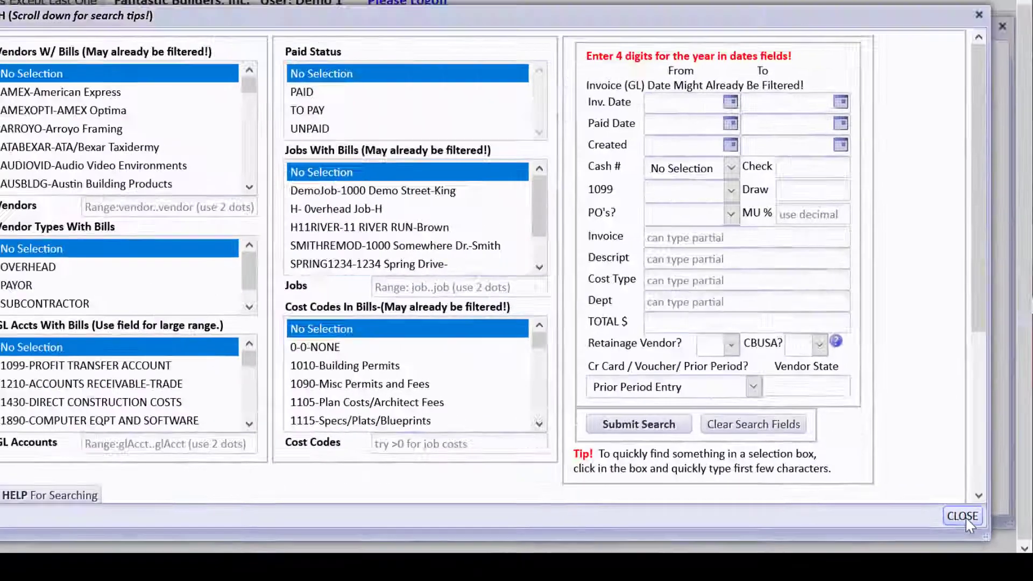
click(917, 472)
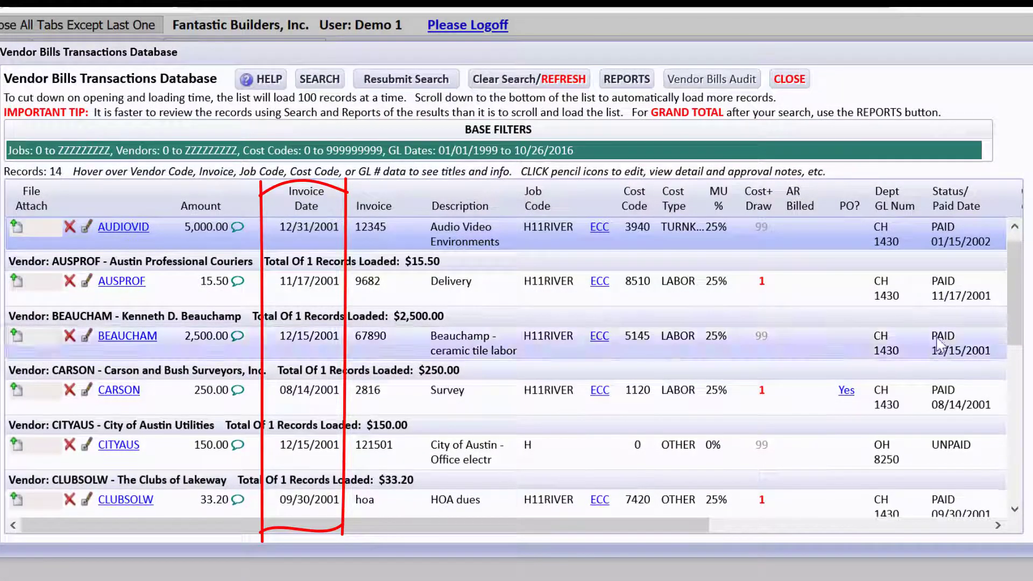
Examine the invoice dates, paid status, paid dates, cash accounts and check numbers of the prior period entries
drag(1013, 269, 1012, 444)
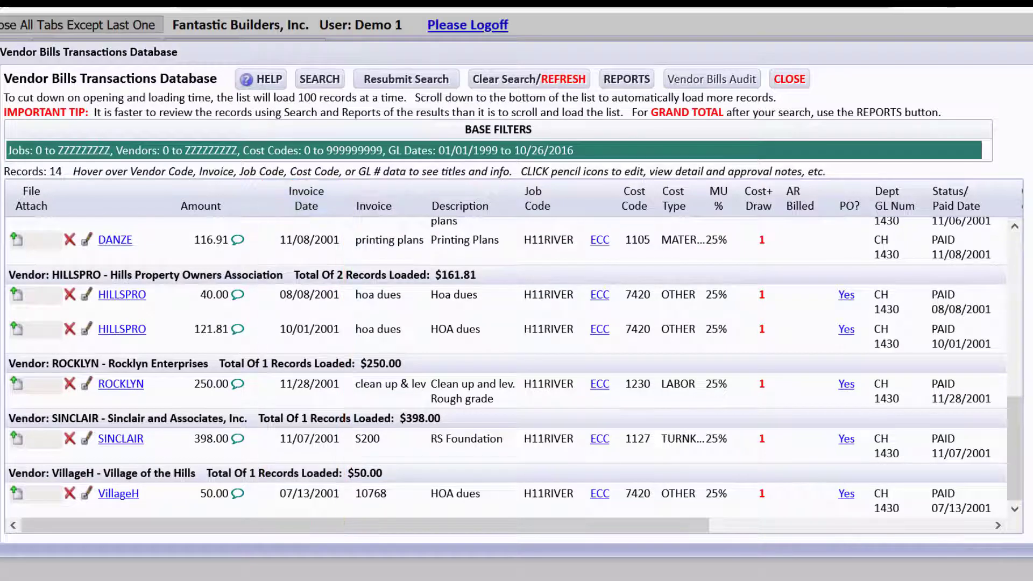
drag(1019, 487, 1022, 318)
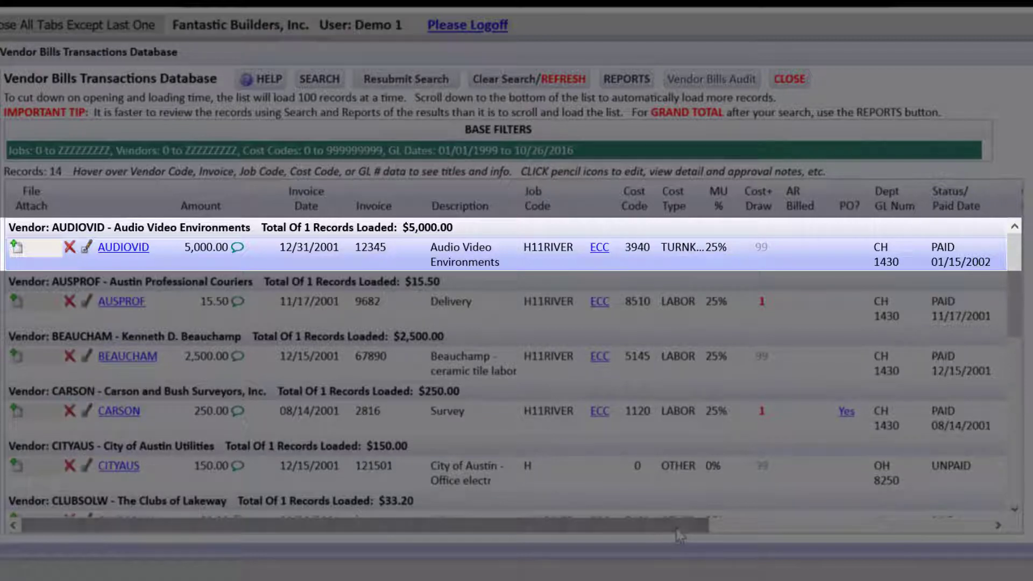
drag(691, 527, 769, 530)
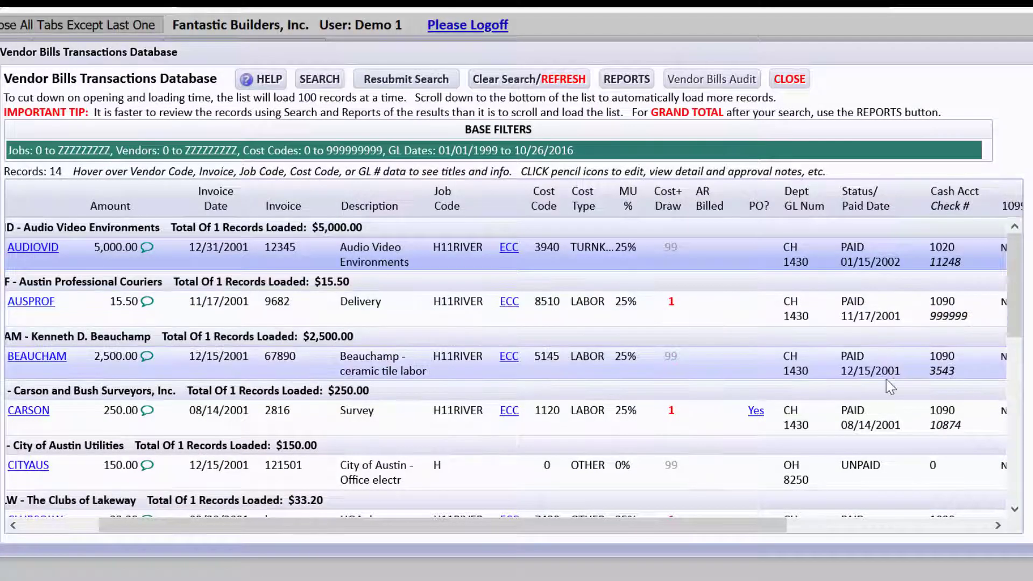
drag(1011, 273, 1017, 355)
drag(1016, 336, 1015, 333)
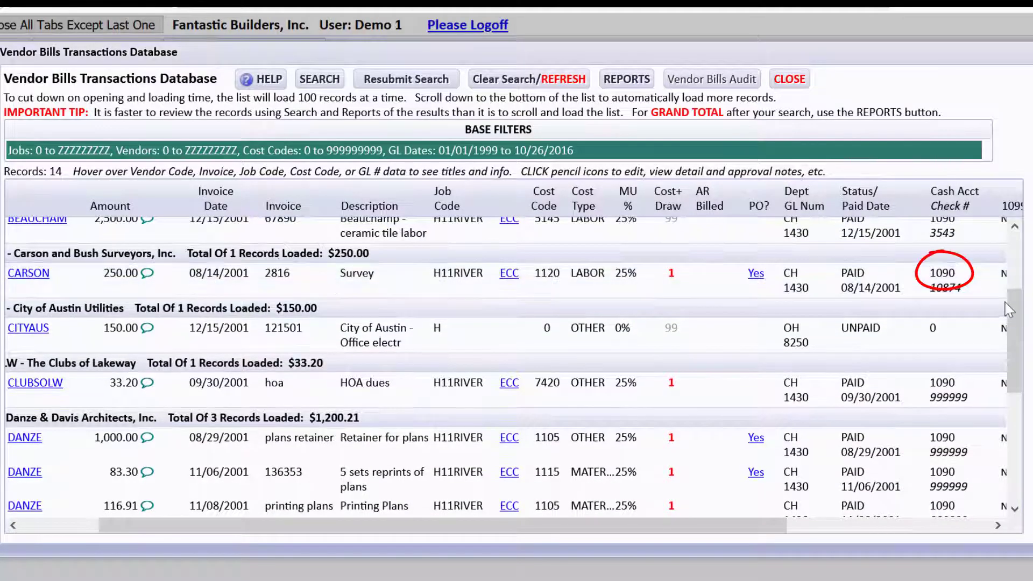
drag(1014, 312, 1002, 281)
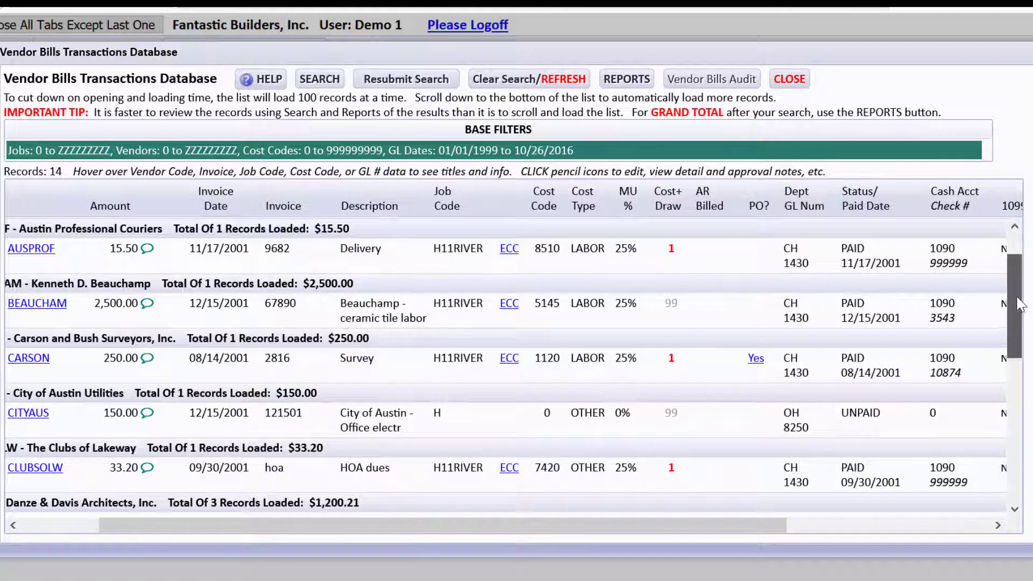
scroll(1022, 320, down, 1)
drag(1020, 312, 1024, 267)
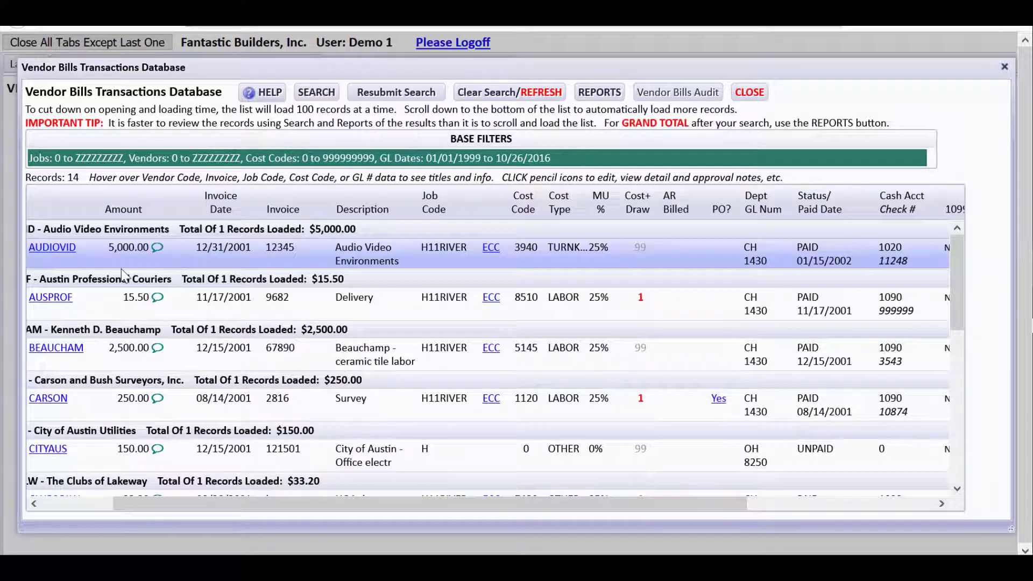
Try to delete the AUDIOVID prior period bill and continue to its payment in the List Of Checks
drag(278, 496, 164, 516)
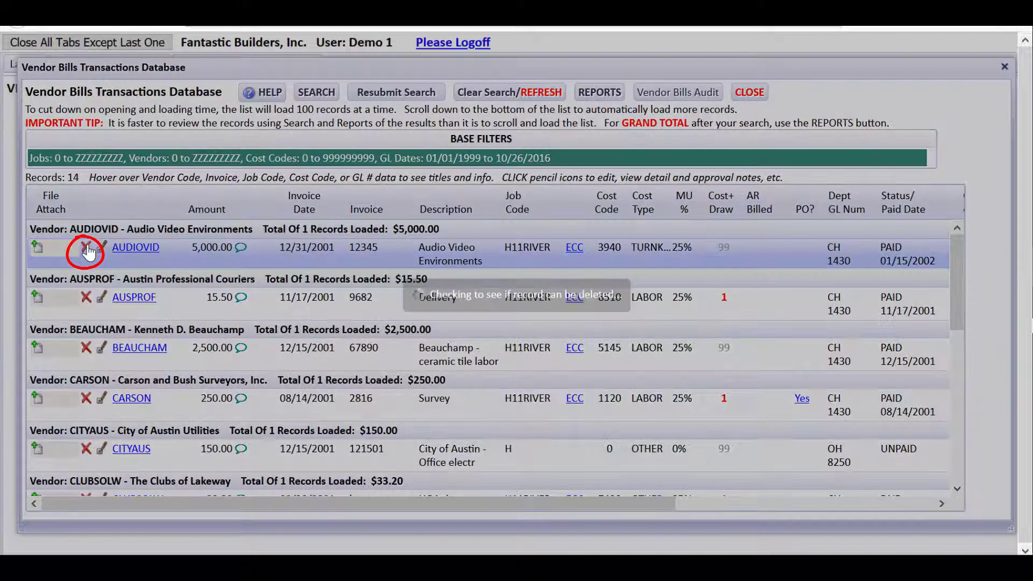
click(86, 248)
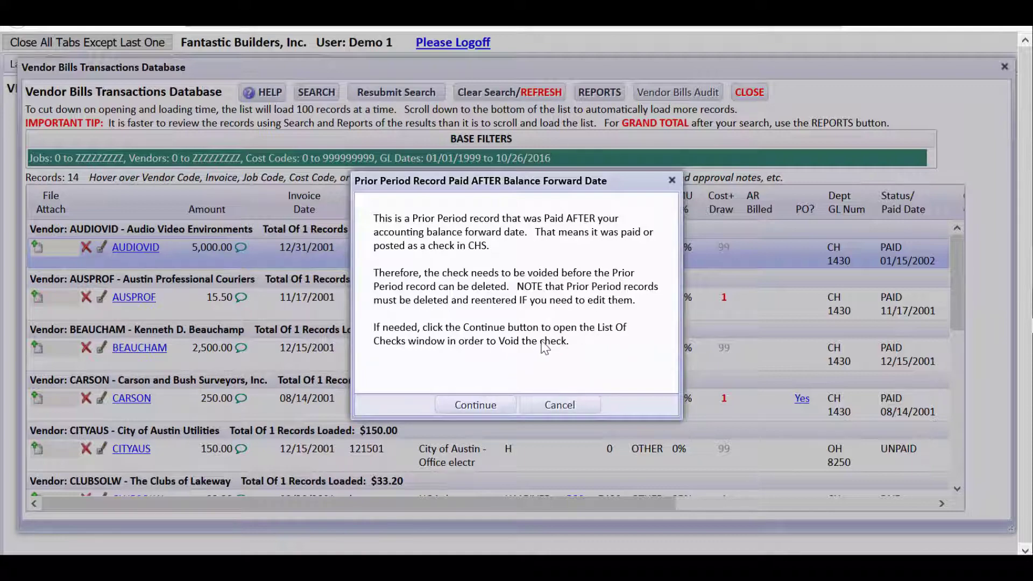
click(484, 403)
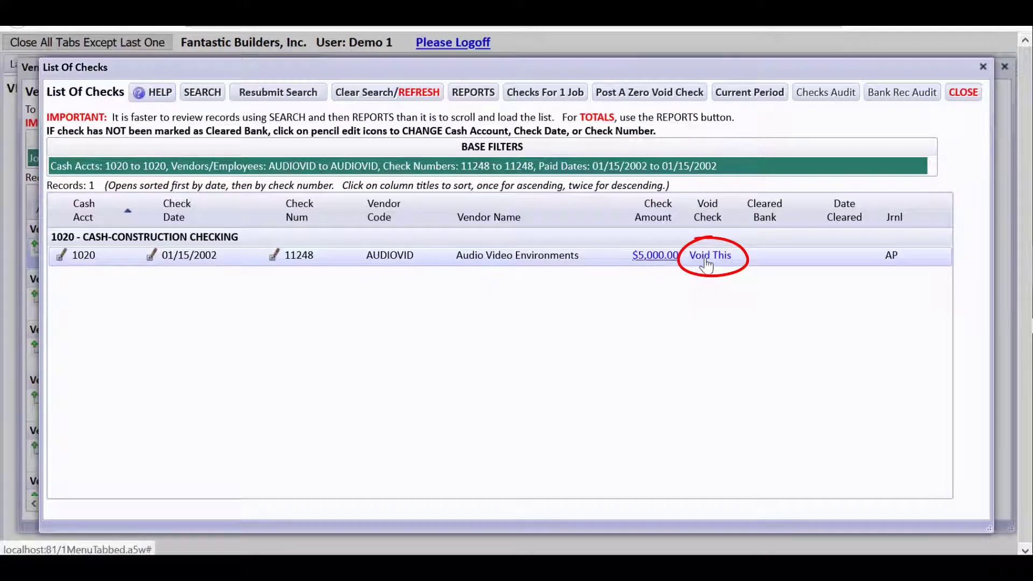
Review the void details and paid invoices for the AUDIOVID check, then return to the vendor bills without voiding it
click(707, 256)
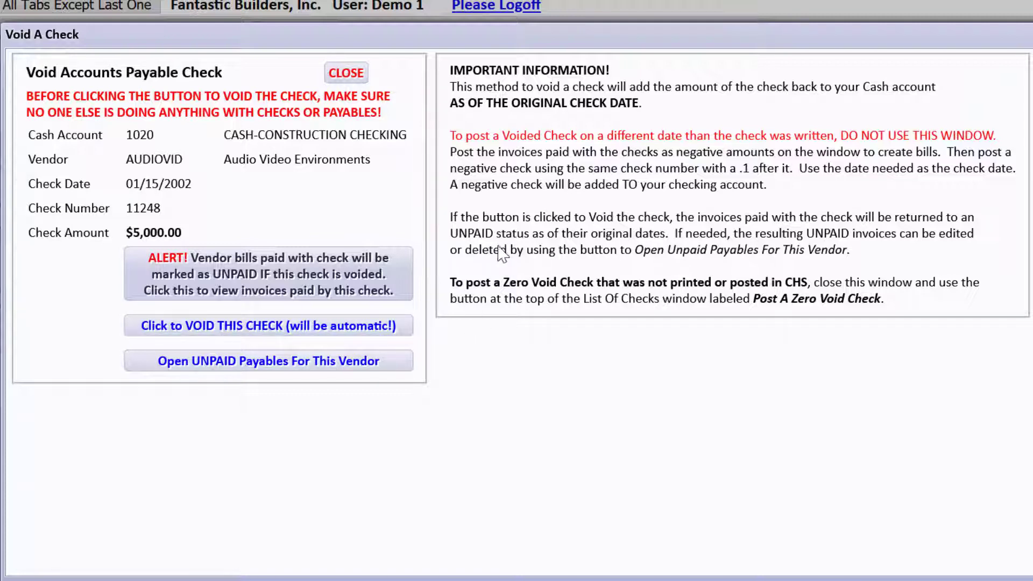
click(353, 272)
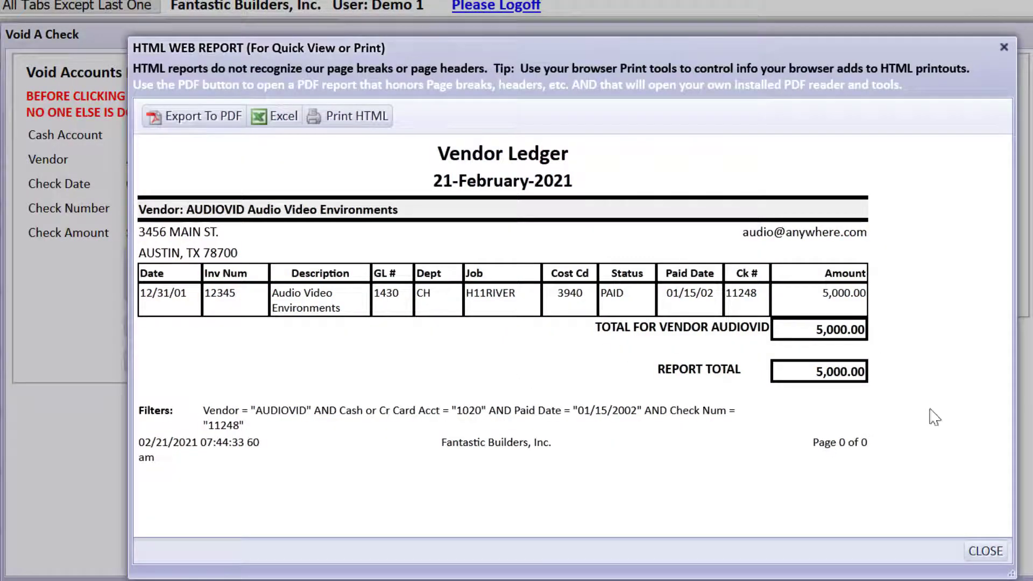
click(985, 551)
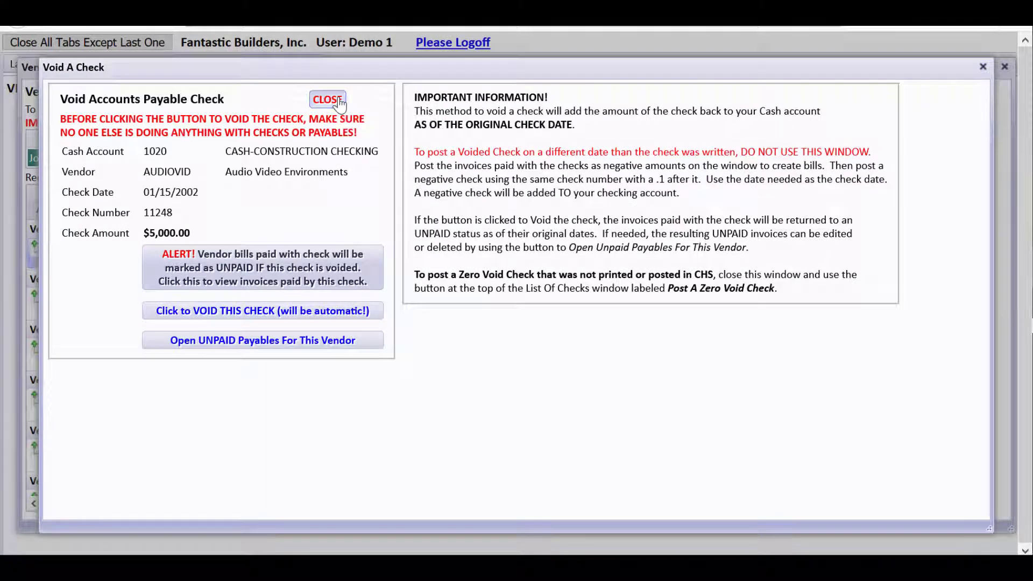
click(339, 101)
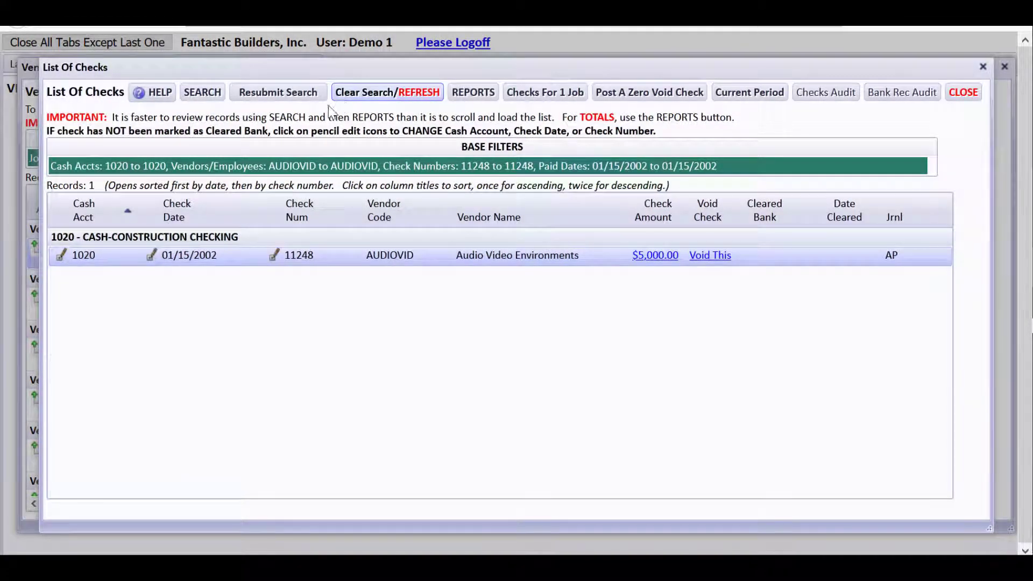
click(964, 93)
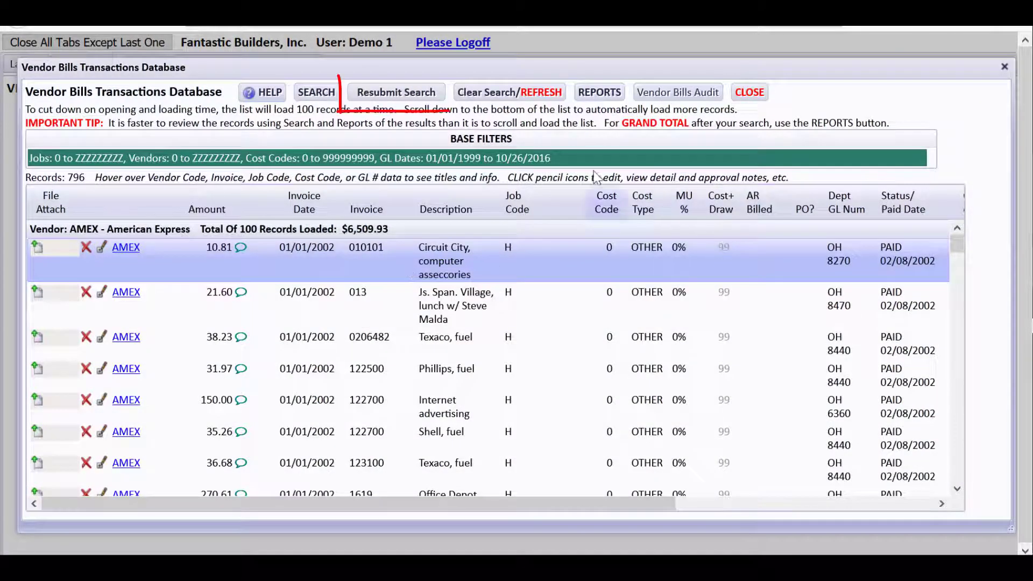
Rerun the prior period search of the vendor bills and try to delete the AUSPROF delivery bill that is included in cost plus draw 1
click(406, 97)
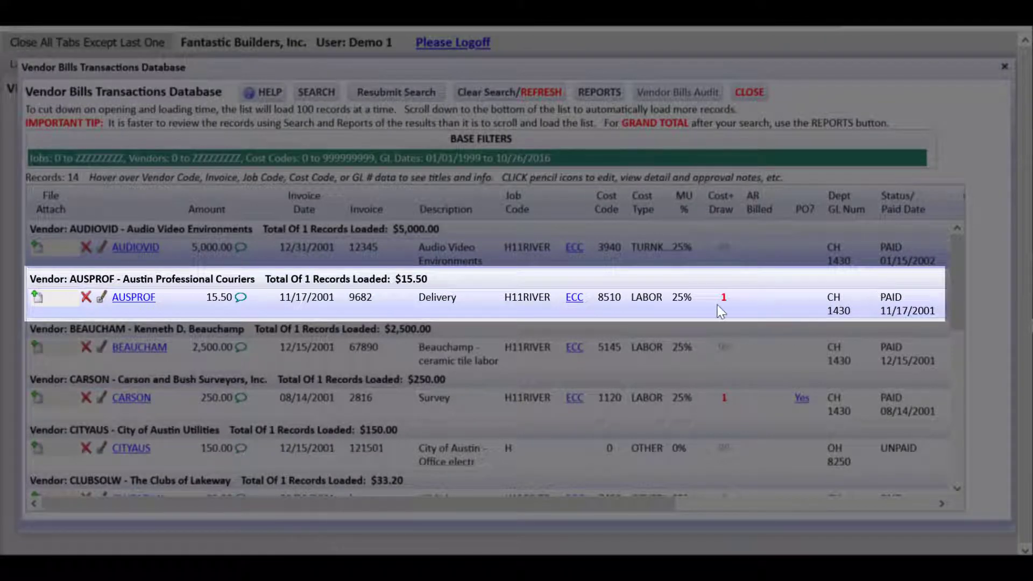
mouse_move(730, 303)
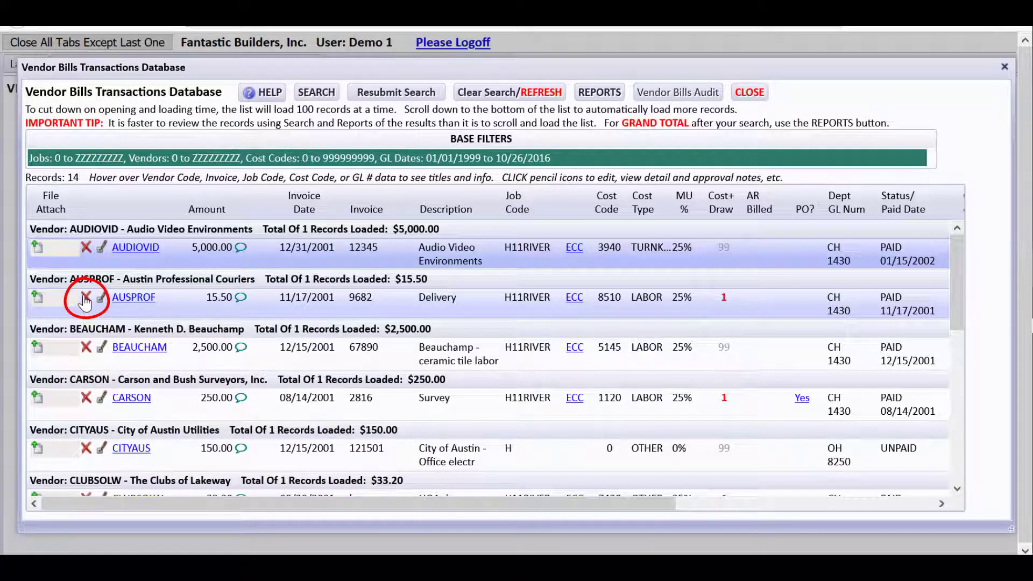
click(85, 301)
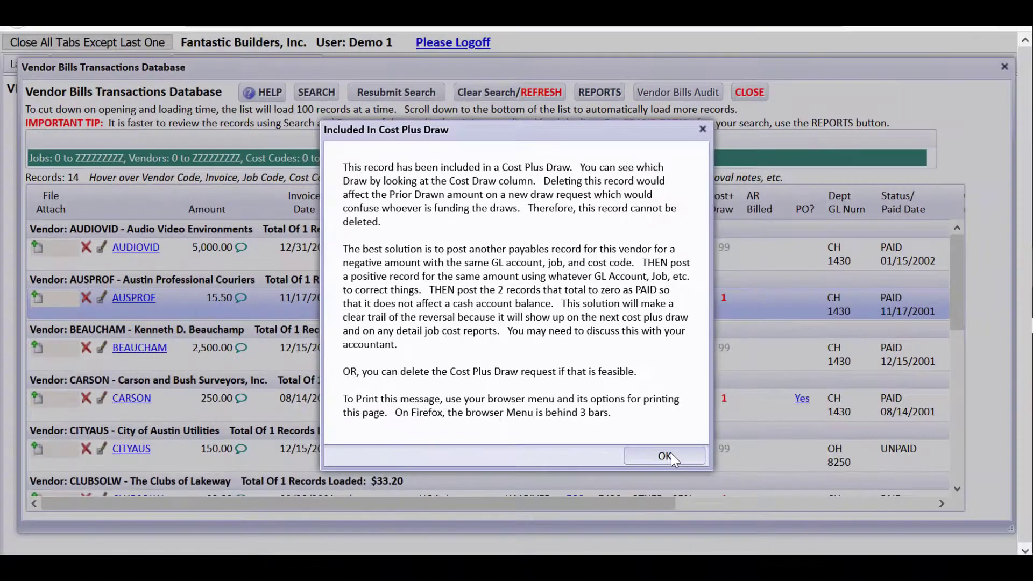
click(668, 453)
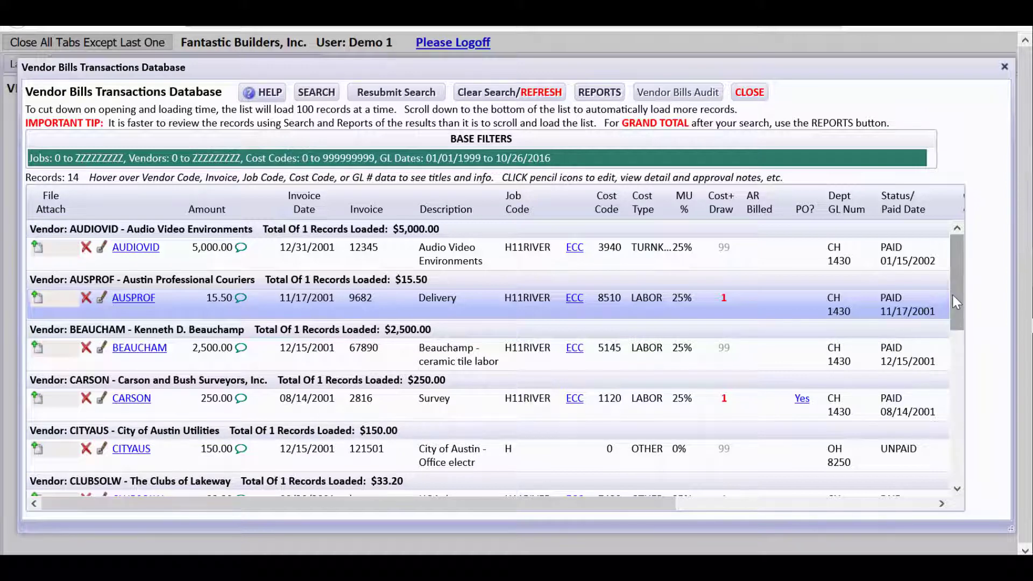
Request deletion of the paid ceramic tile labor bill, which is not in a cost plus draw, and cancel without deleting it
drag(958, 293, 958, 311)
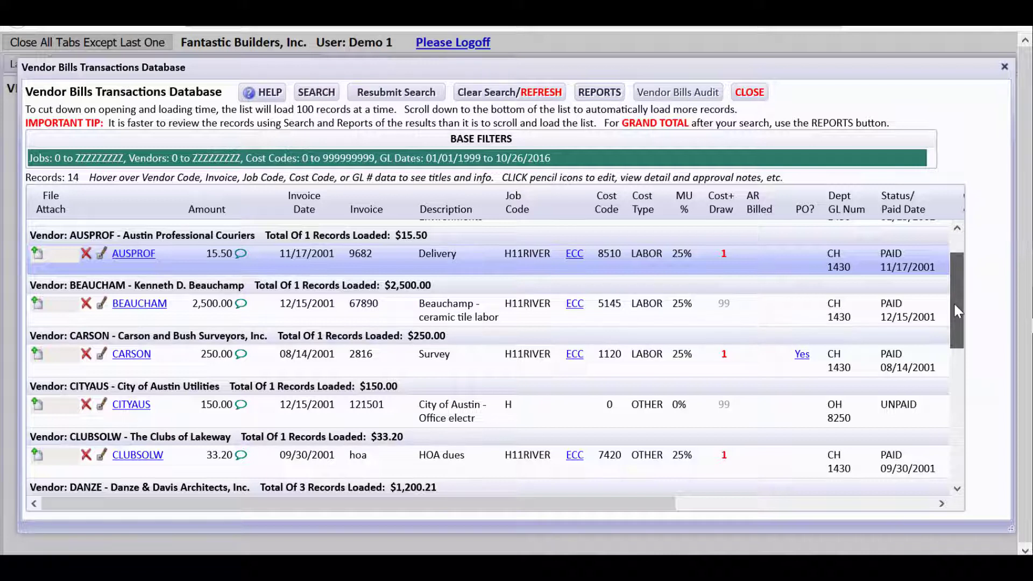
mouse_move(730, 264)
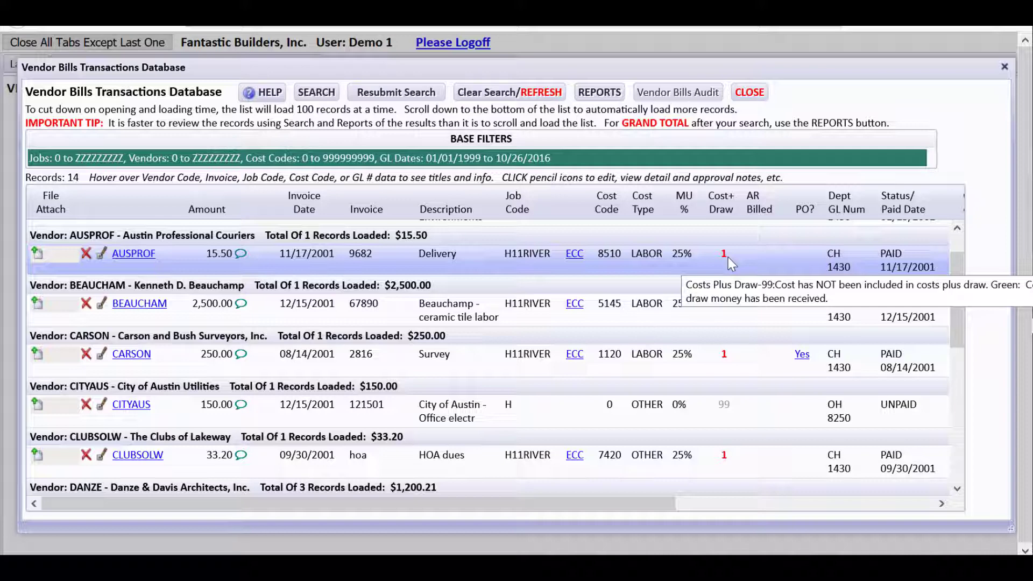
drag(958, 310, 958, 319)
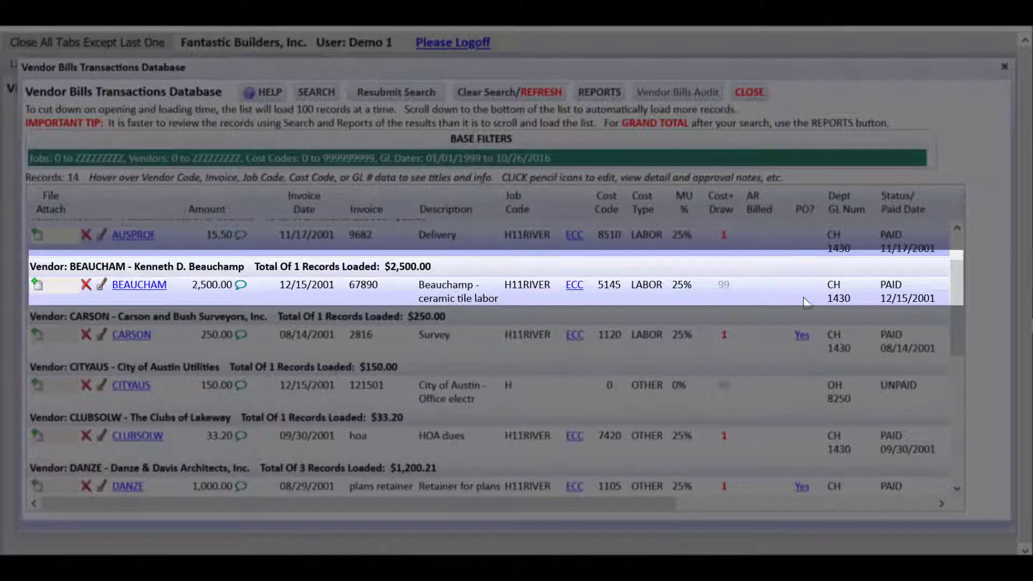
drag(657, 504, 640, 527)
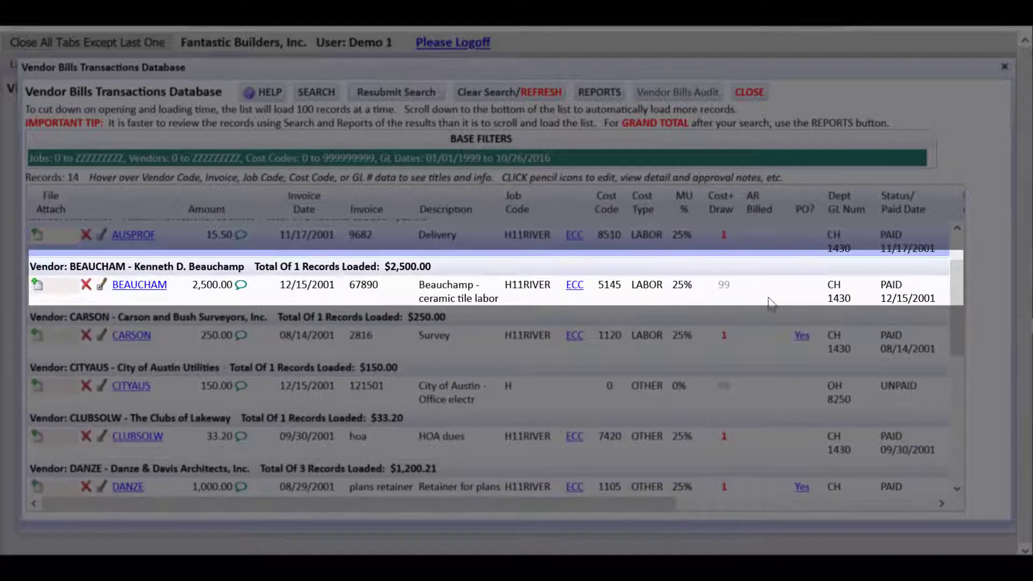
mouse_move(726, 298)
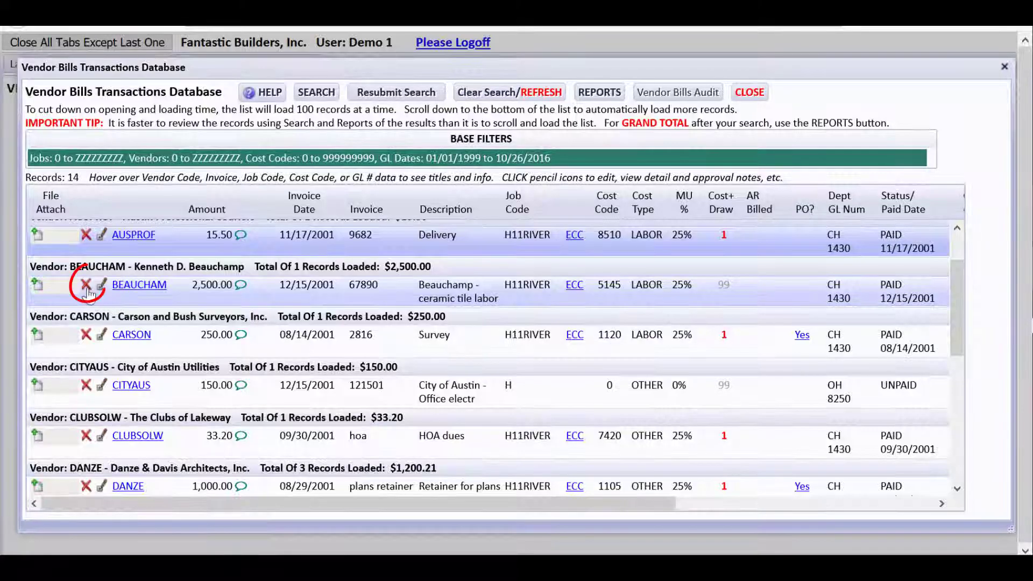
click(86, 285)
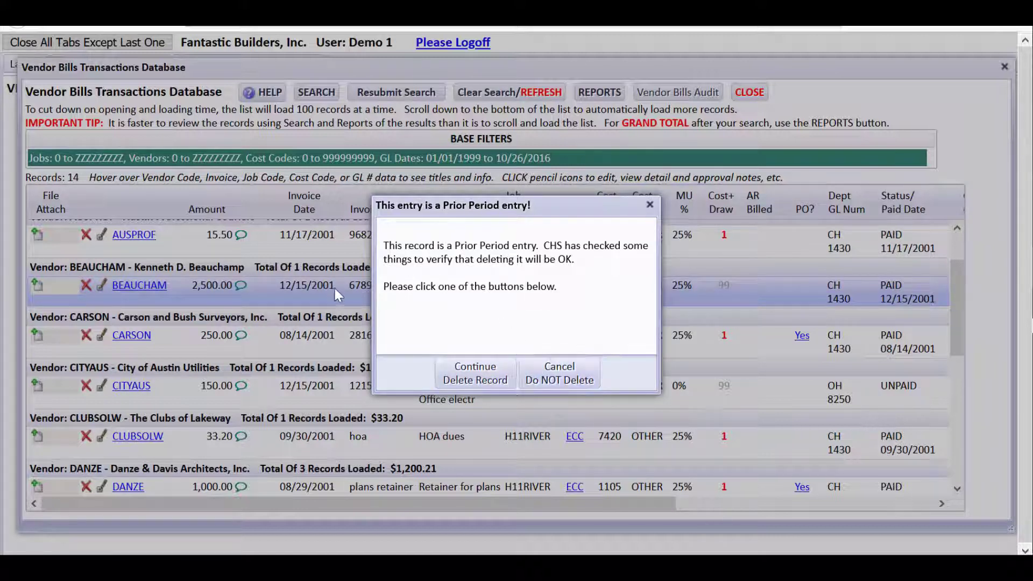
click(583, 376)
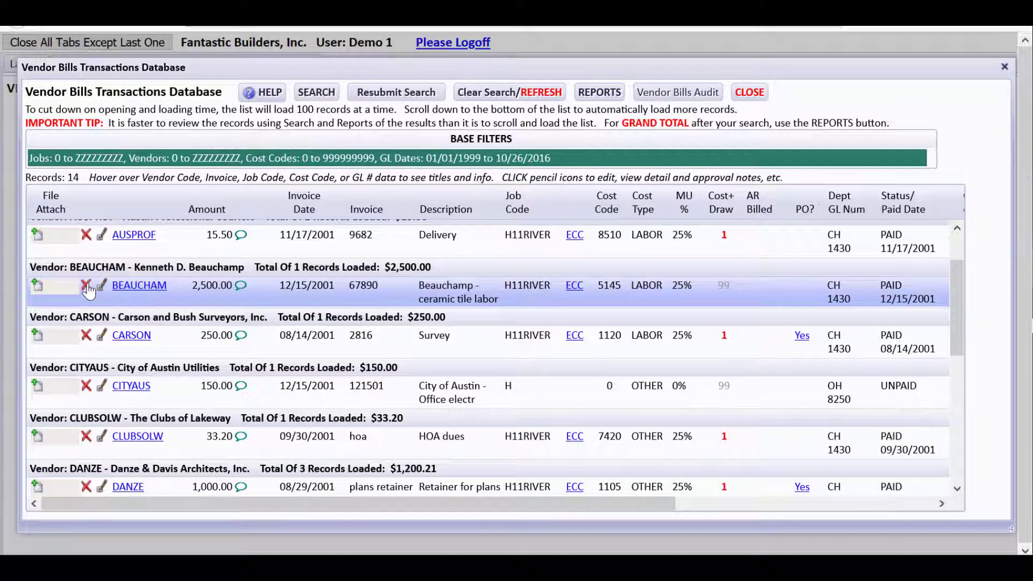
Try to delete the unpaid CITYAUS office electric bill from the vendor bills transactions
scroll(960, 326, down, 2)
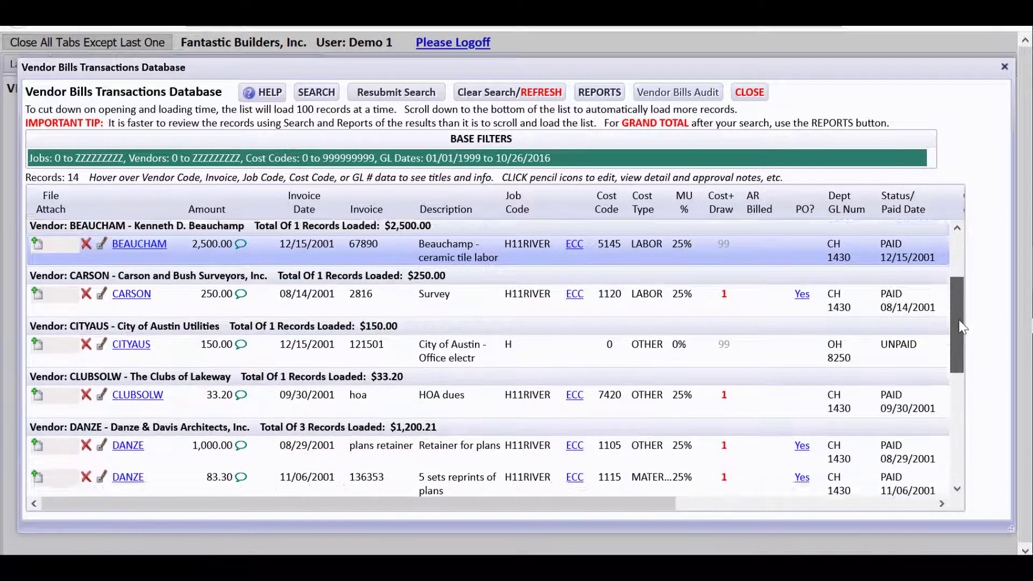
drag(959, 320, 960, 340)
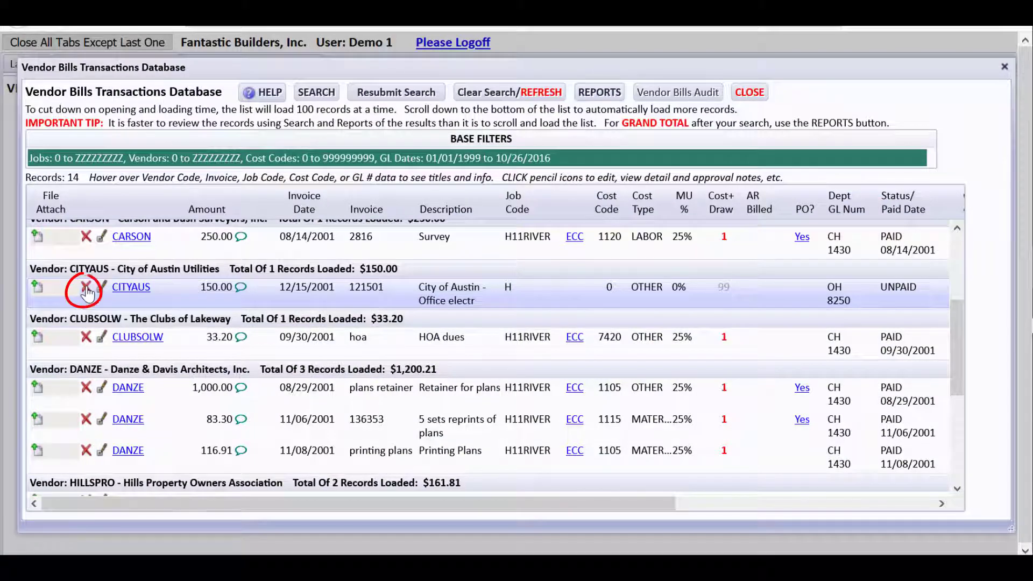
click(86, 291)
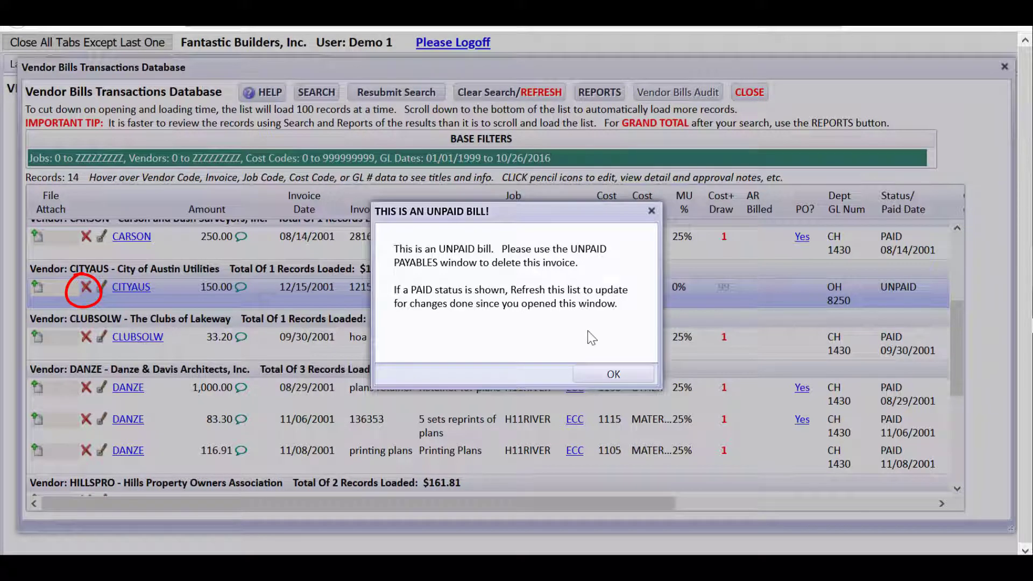
click(614, 375)
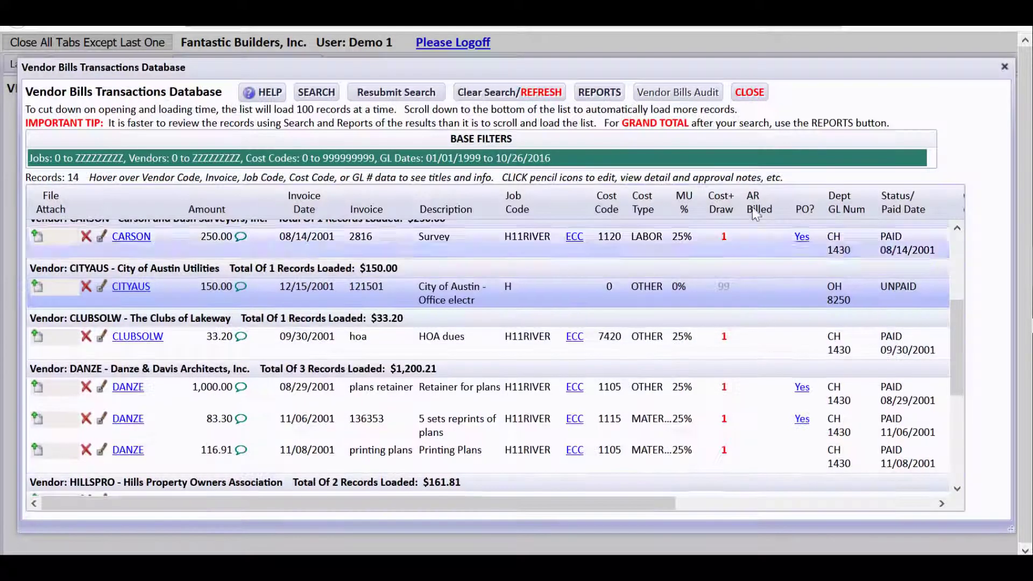
Close the vendor bills transactions and open all unpaid payables from the main menu
click(751, 94)
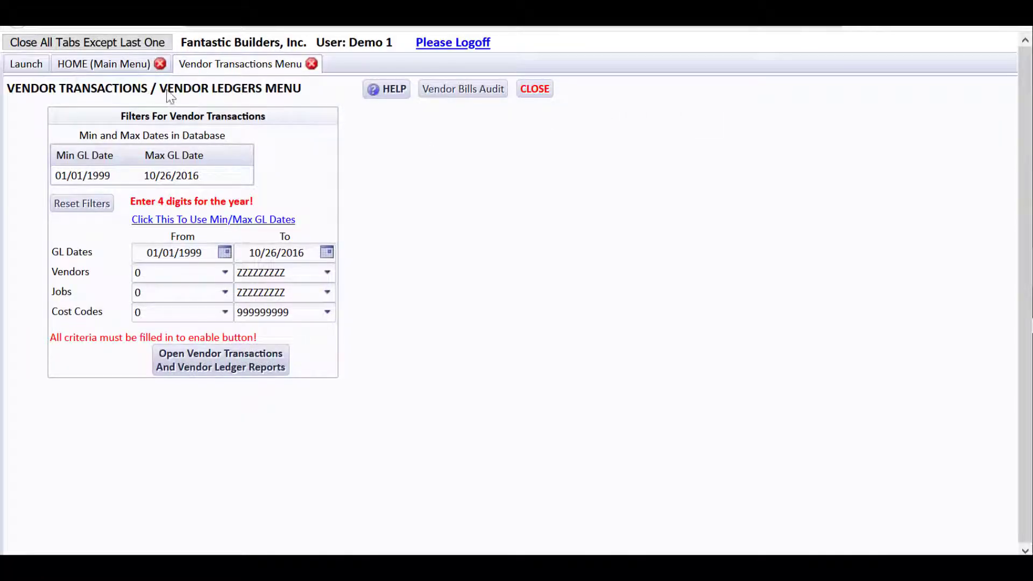
click(119, 65)
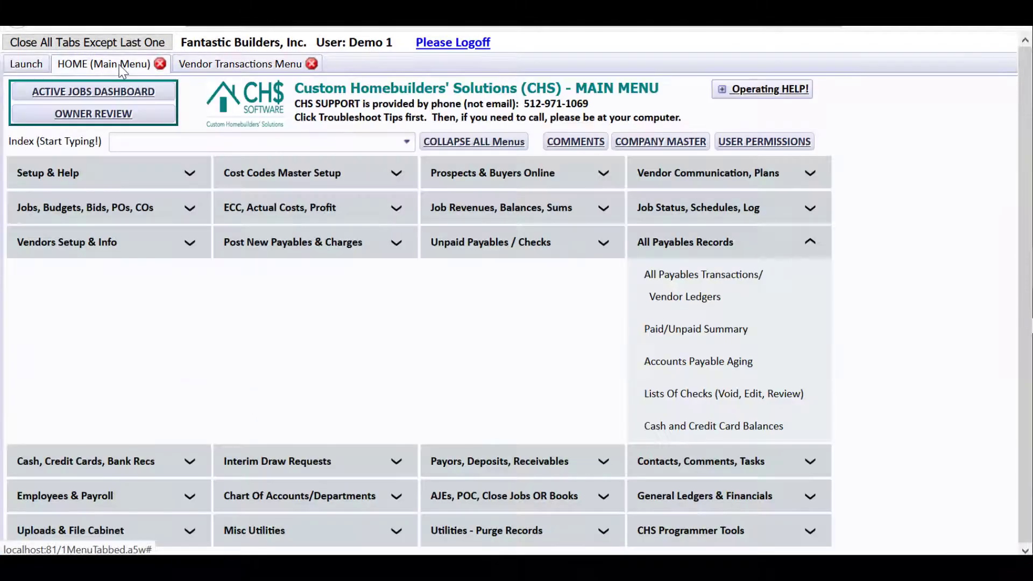
click(663, 243)
click(575, 244)
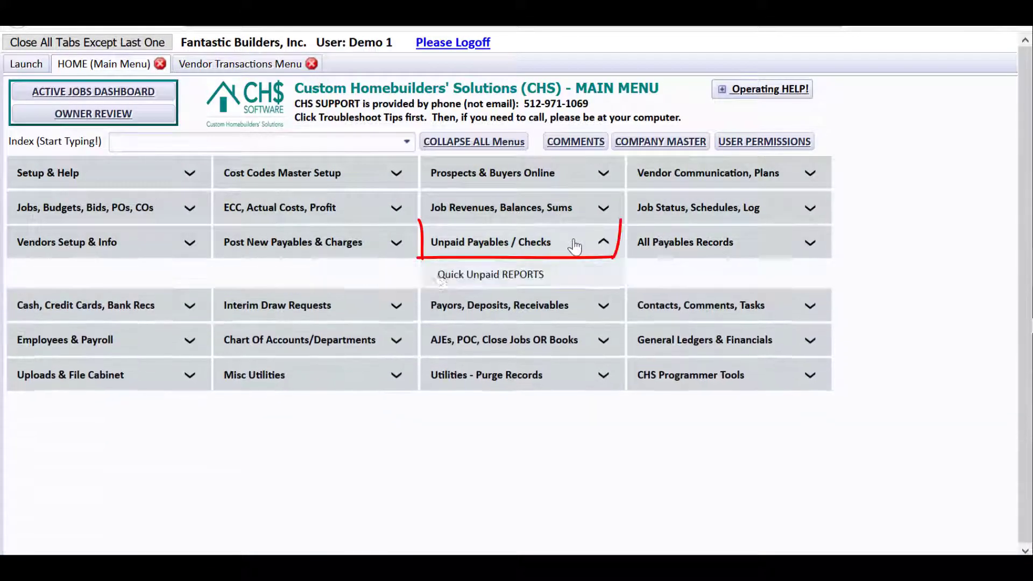
click(532, 320)
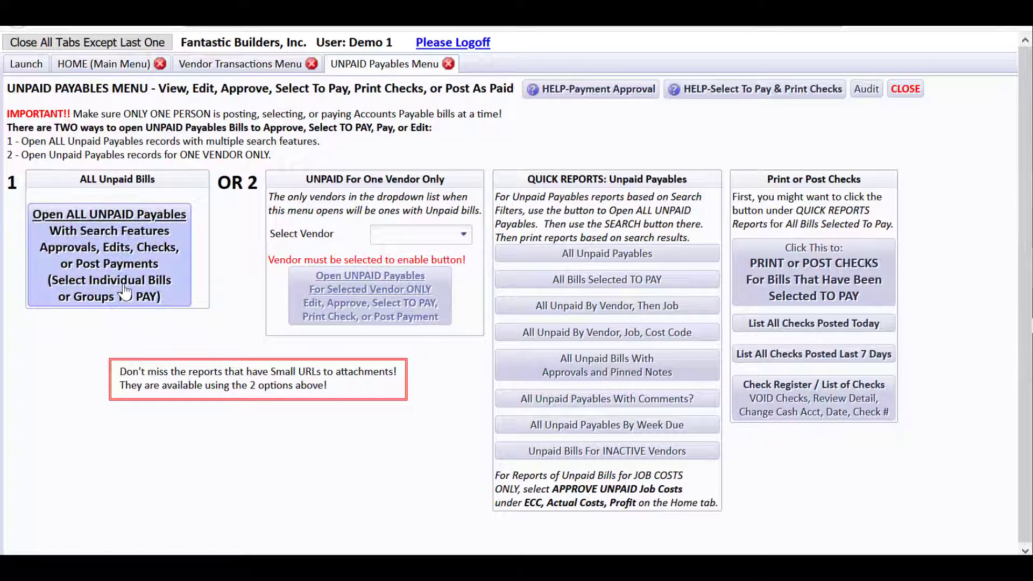
click(125, 293)
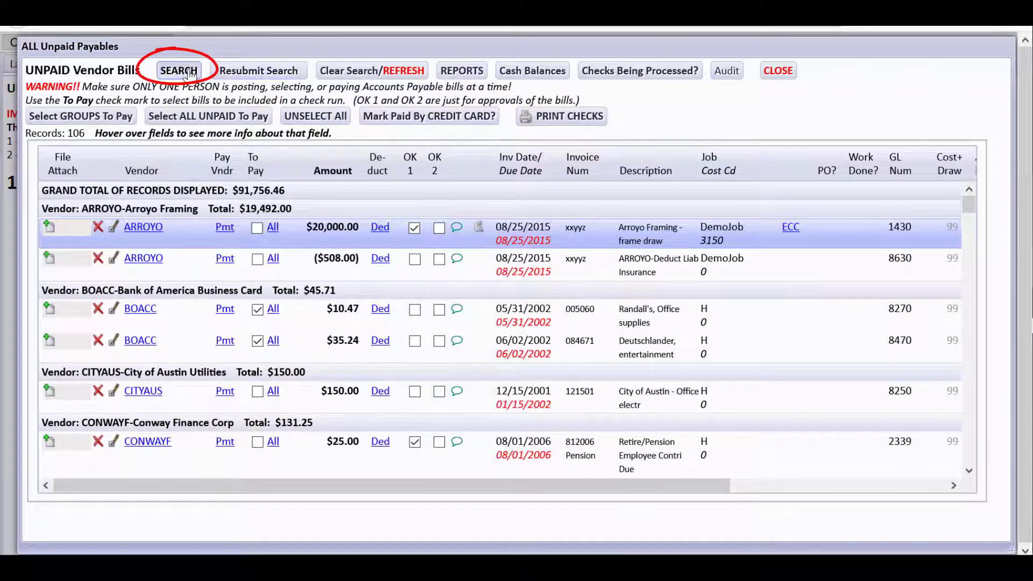
Search the unpaid bills for invoice dates up to 12/31/2001, then request deletion of the CITYAUS bill and cancel it
click(180, 71)
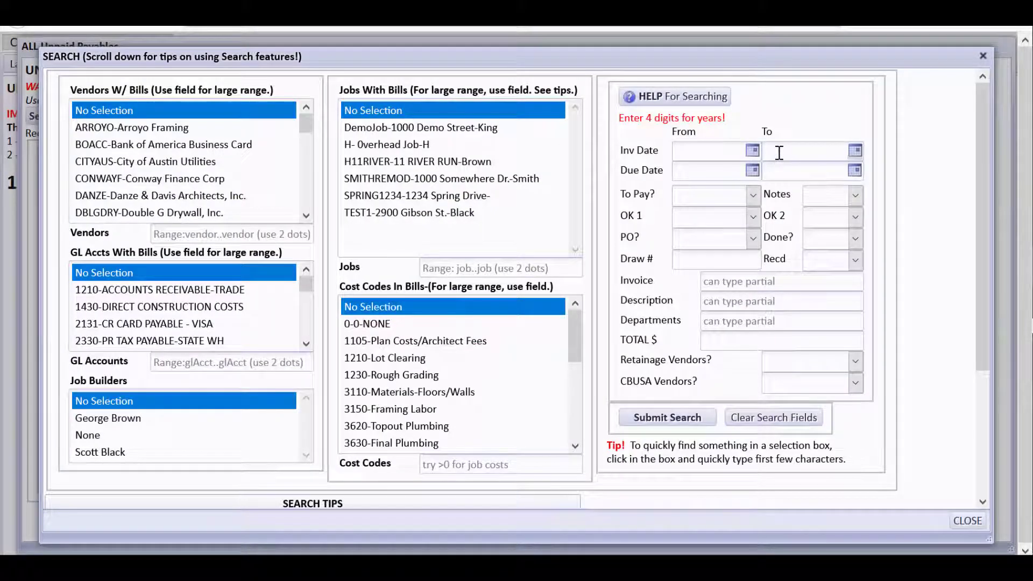
text(12/31/2001)
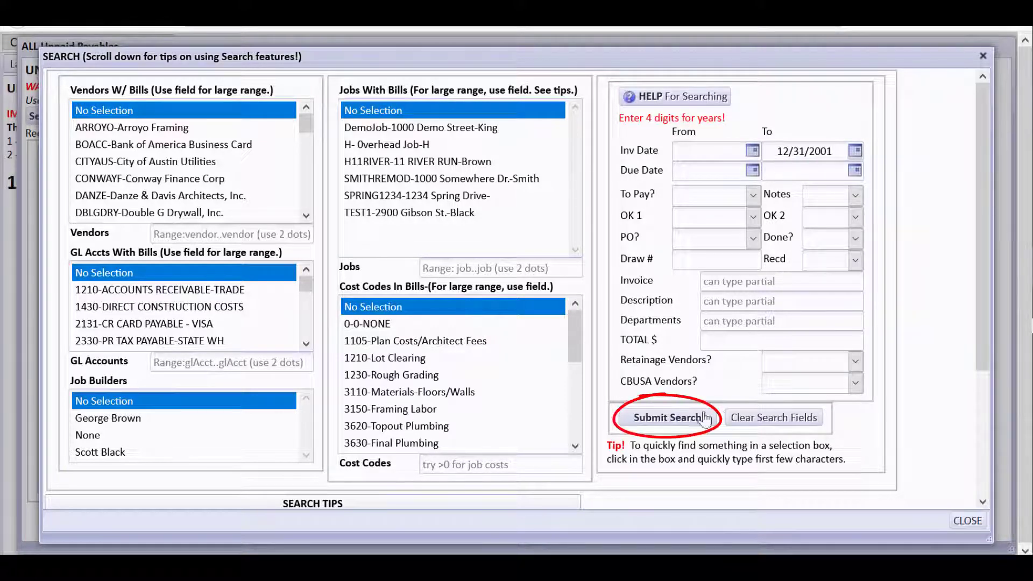
click(679, 420)
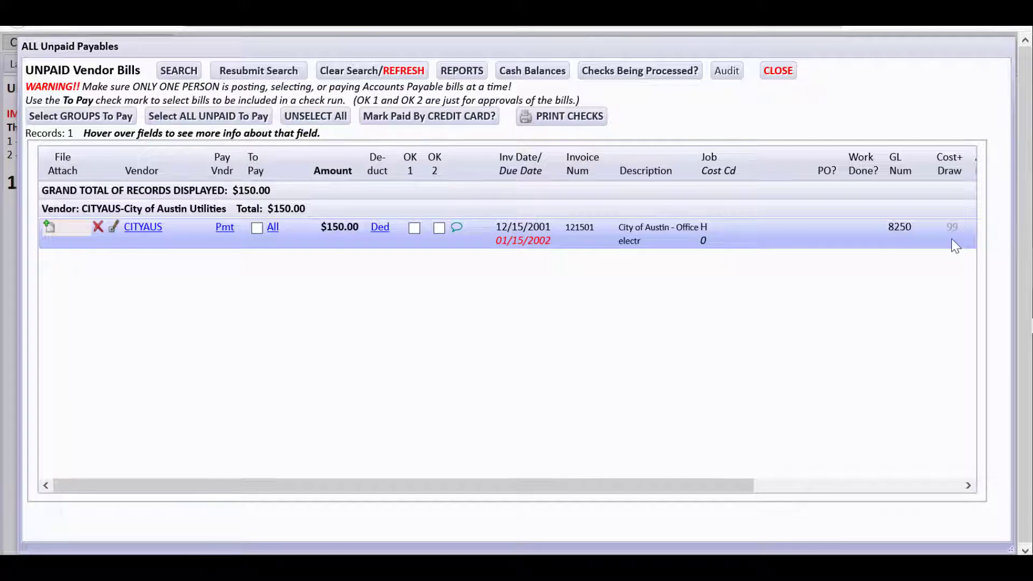
click(98, 227)
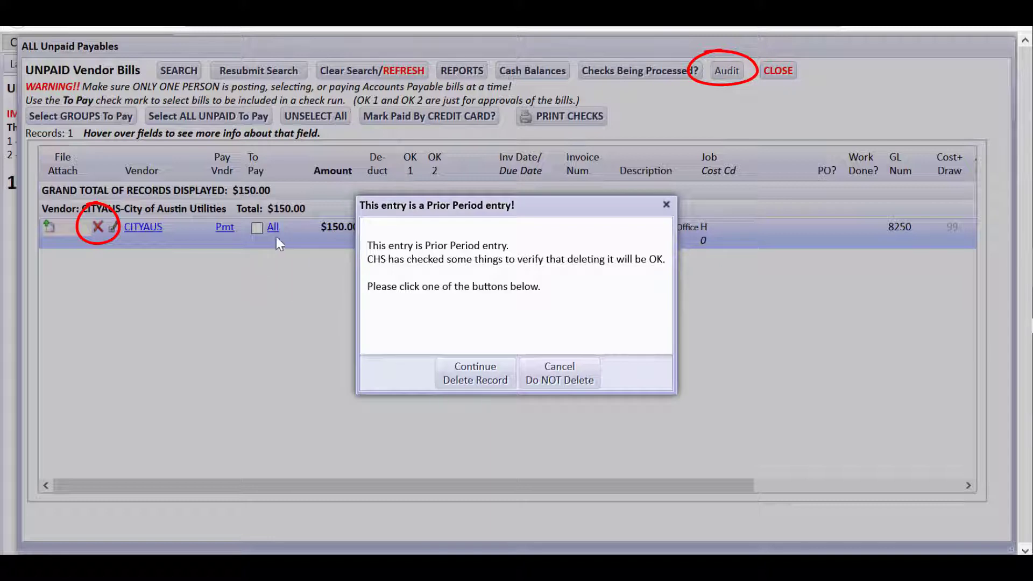
click(544, 379)
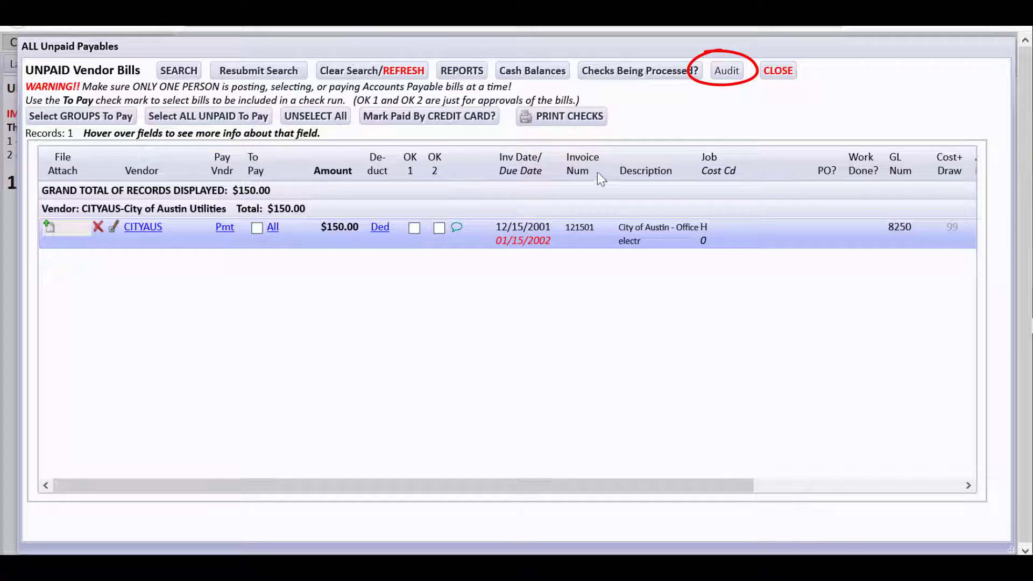
Review the vendor bills audit records of deleted entries, including paid dates and check numbers, then close the audit and unpaid payables windows
click(721, 74)
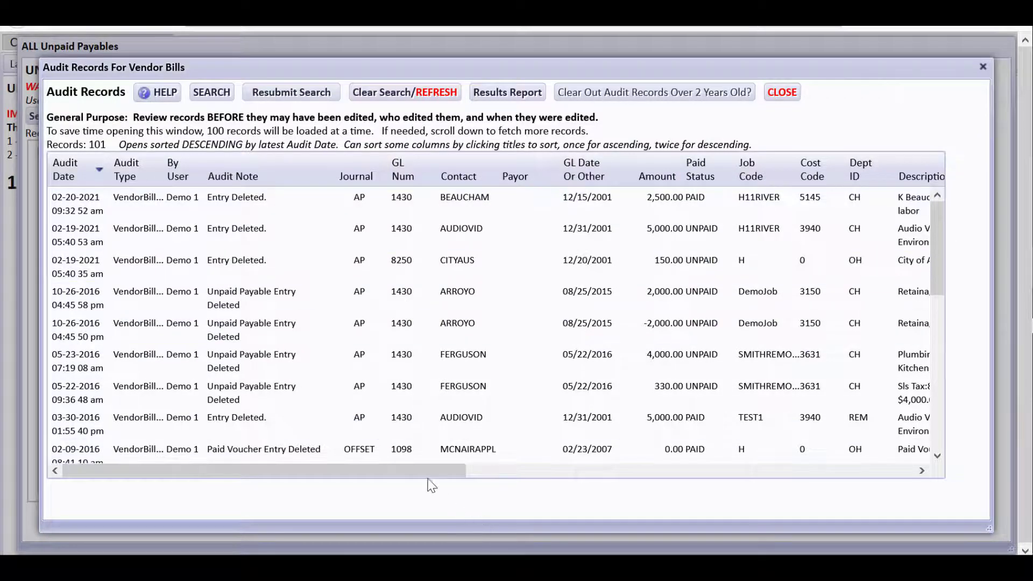
drag(428, 476, 570, 474)
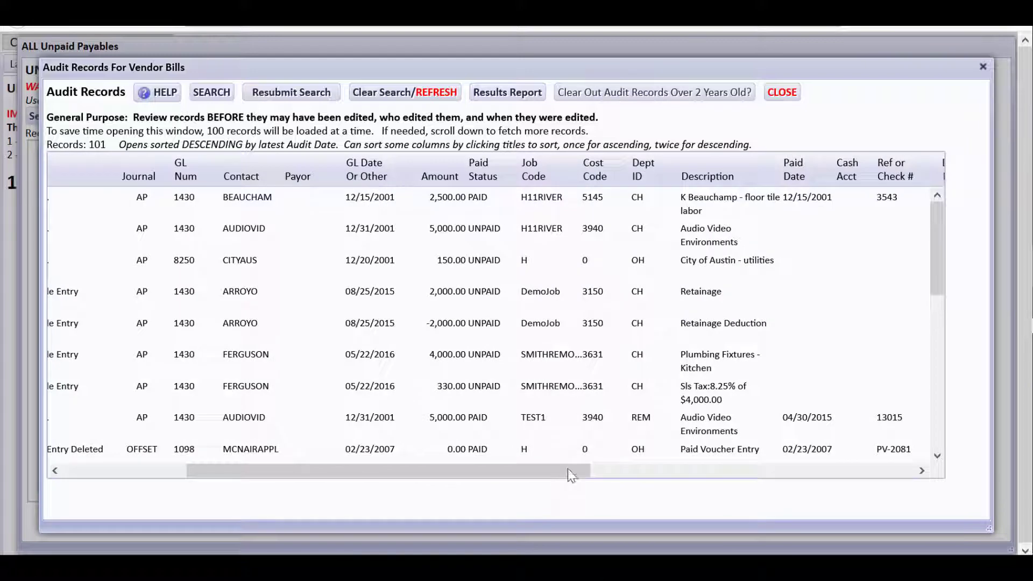
click(783, 93)
click(778, 70)
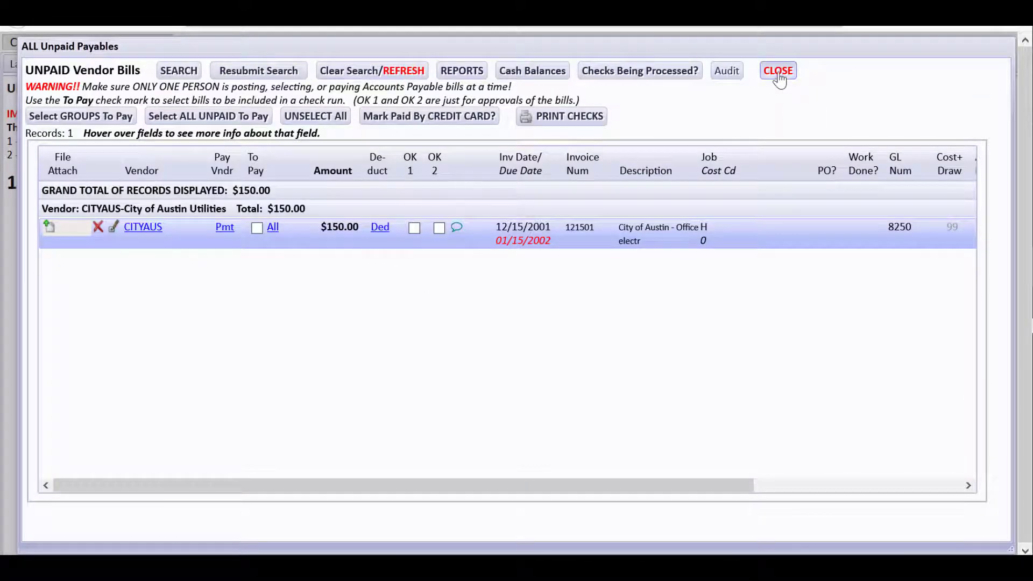